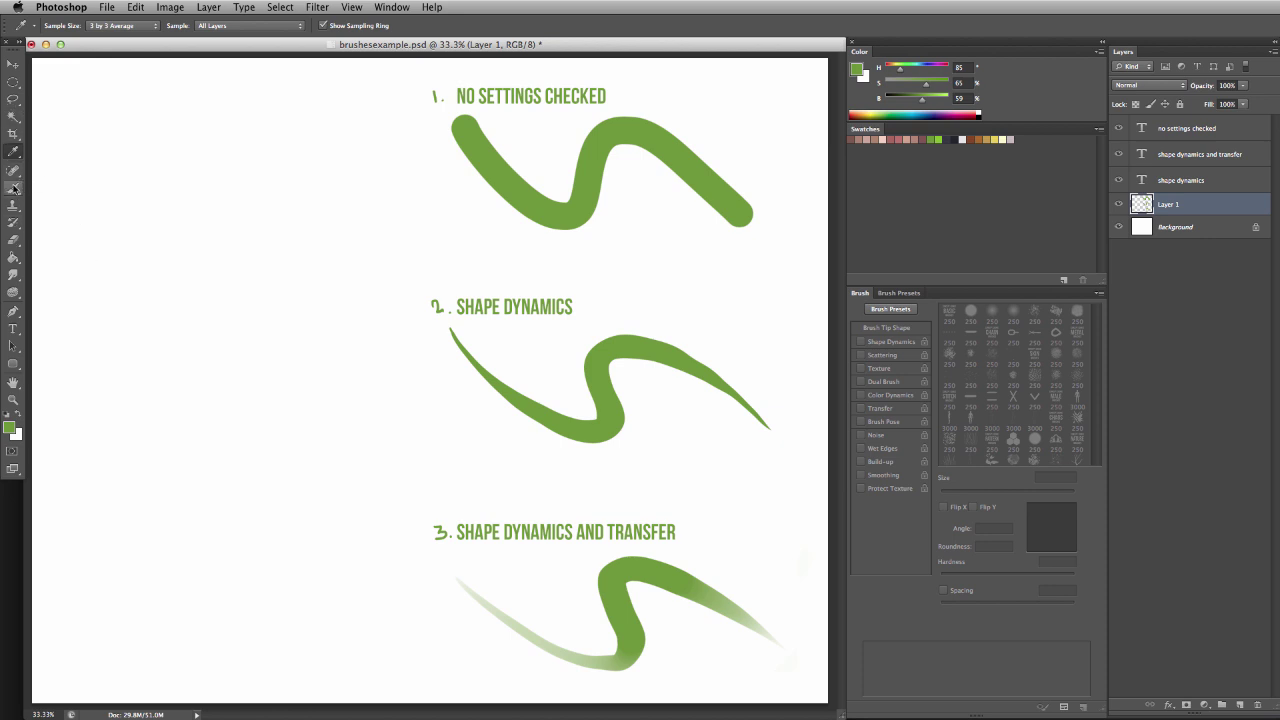
left_click(14, 189)
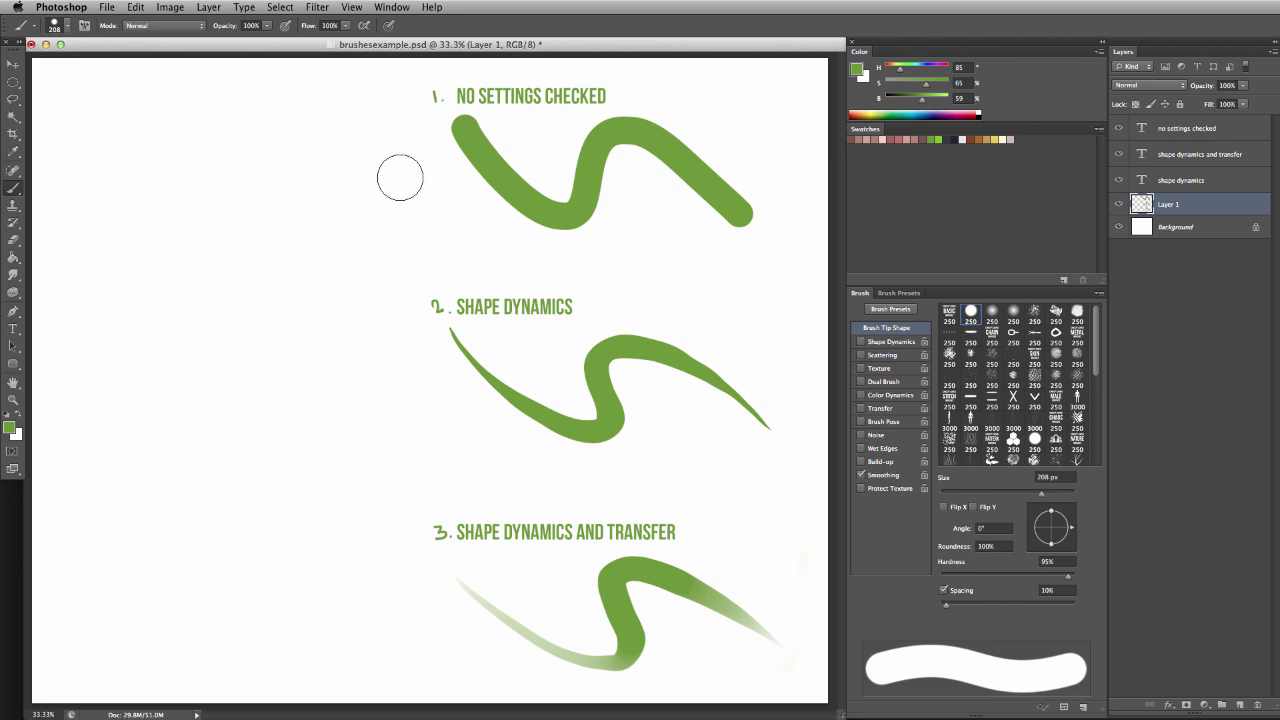
left_click(391, 9)
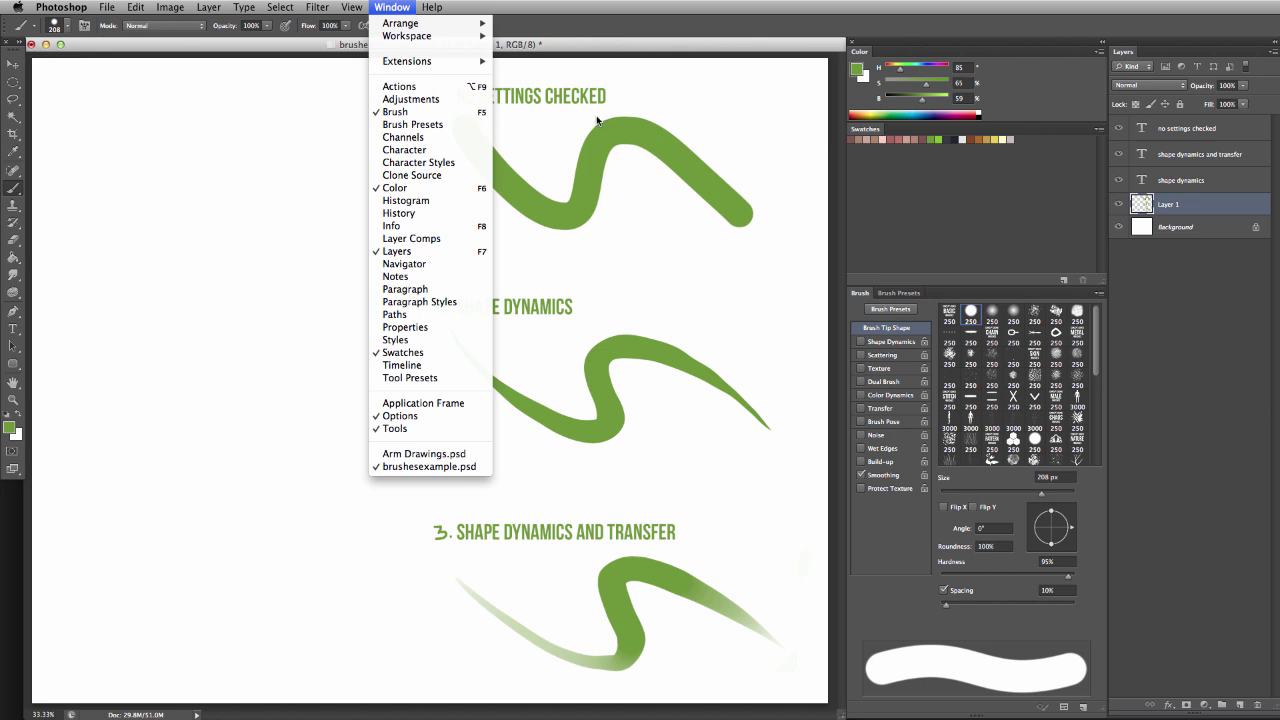
Step: Paint a thick green zigzag stroke down the left side of Layer 1
left_click(258, 296)
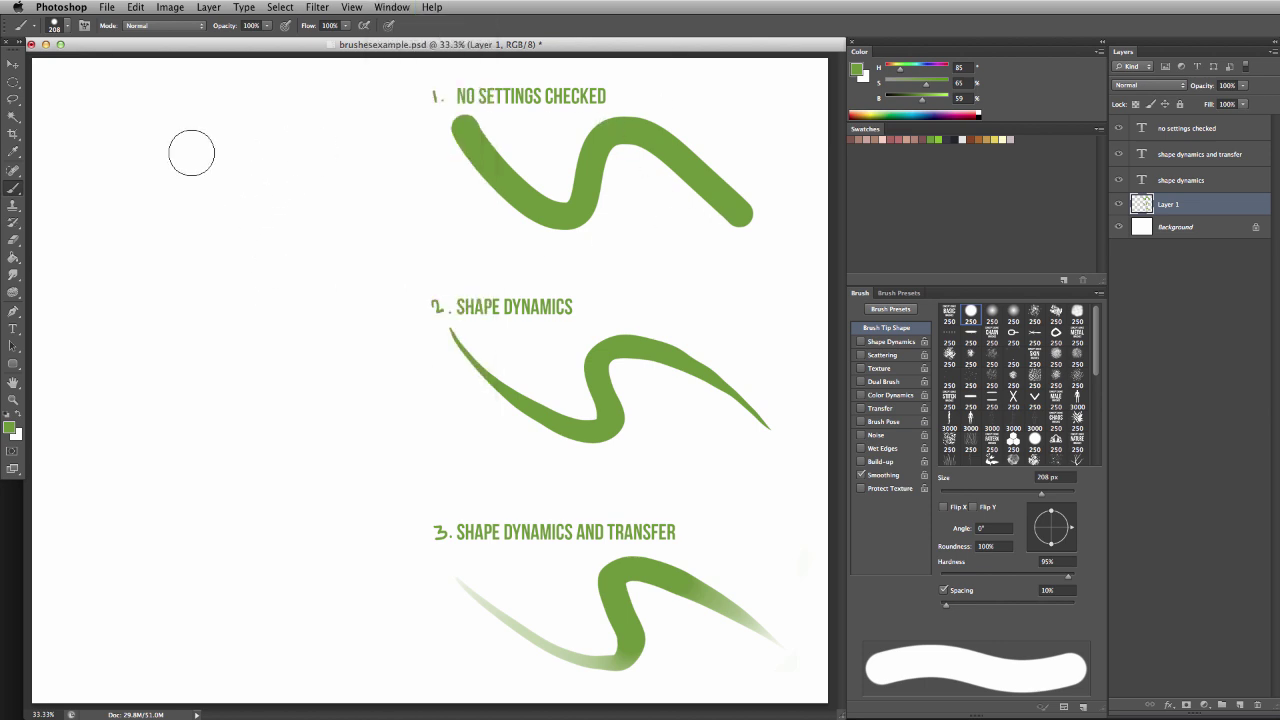
mouse_move(191, 153)
left_mouse_down()
mouse_move(238, 197)
mouse_move(210, 341)
mouse_move(318, 352)
mouse_move(293, 462)
mouse_move(393, 590)
mouse_move(183, 161)
mouse_move(288, 377)
mouse_move(301, 497)
mouse_move(358, 563)
mouse_move(362, 665)
left_mouse_up()
left_click(135, 7)
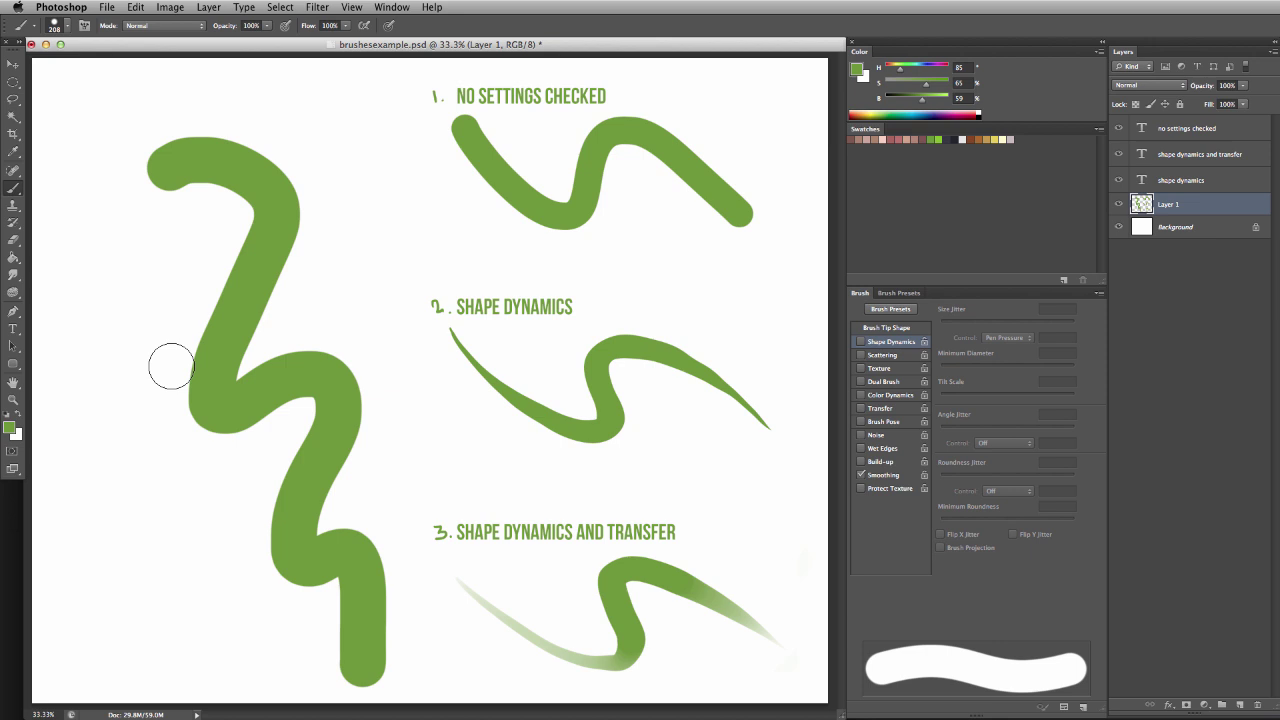
Step: Enable Shape Dynamics, Scattering, Texture, Dual Brush and Transfer in the Brush panel
left_click(861, 341)
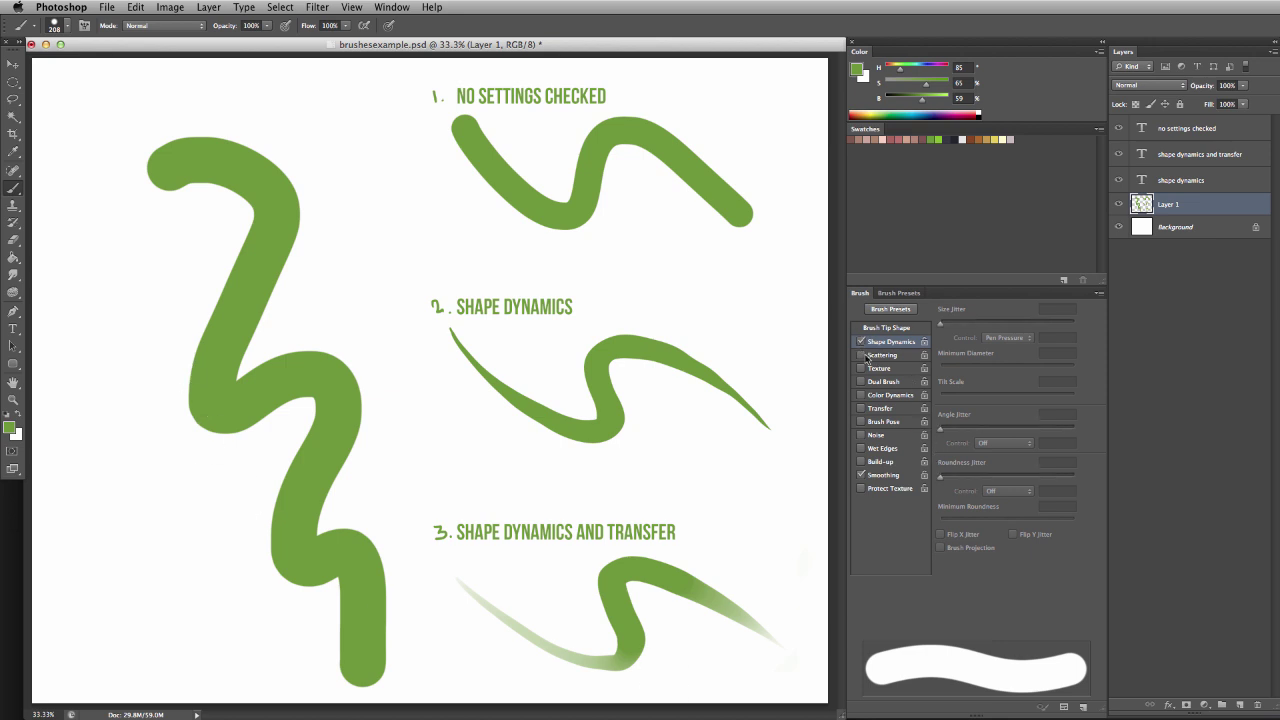
left_click(861, 355)
left_click(861, 368)
left_click(861, 381)
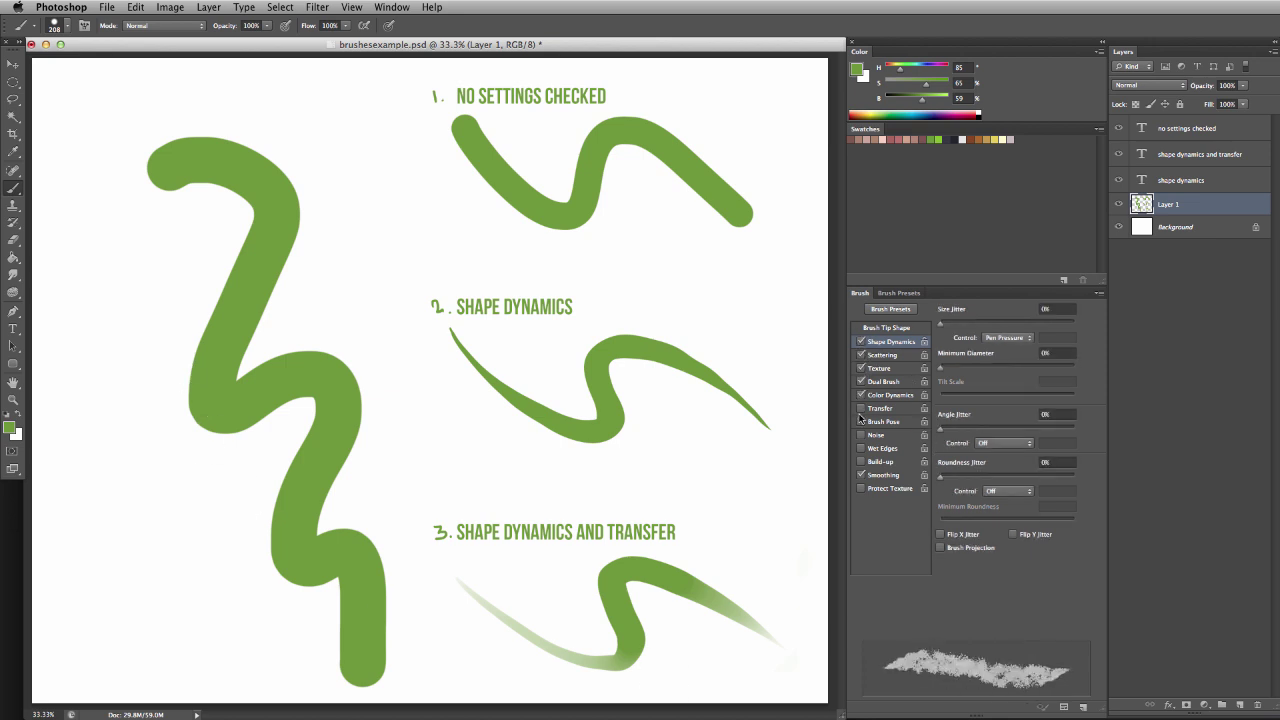
left_click(861, 408)
Step: Turn those brush options back off, leaving only Shape Dynamics checked
left_click(861, 381)
left_click(861, 368)
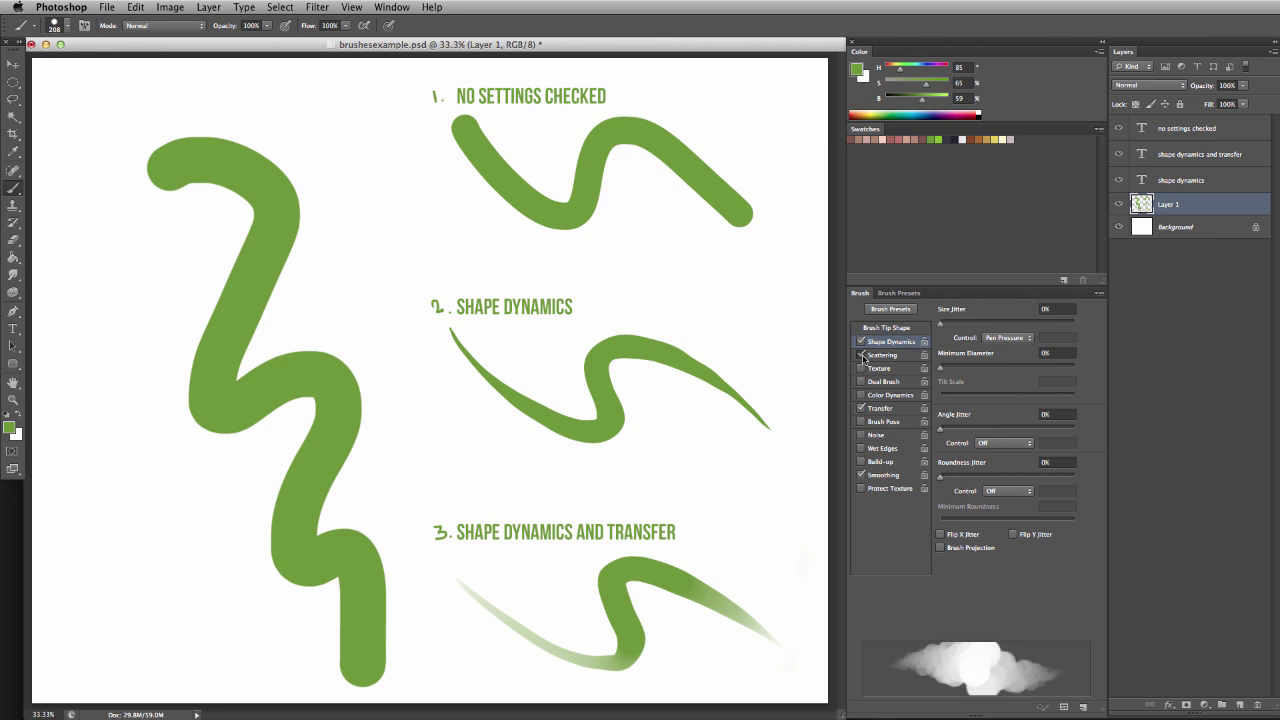
left_click(861, 355)
left_click(861, 408)
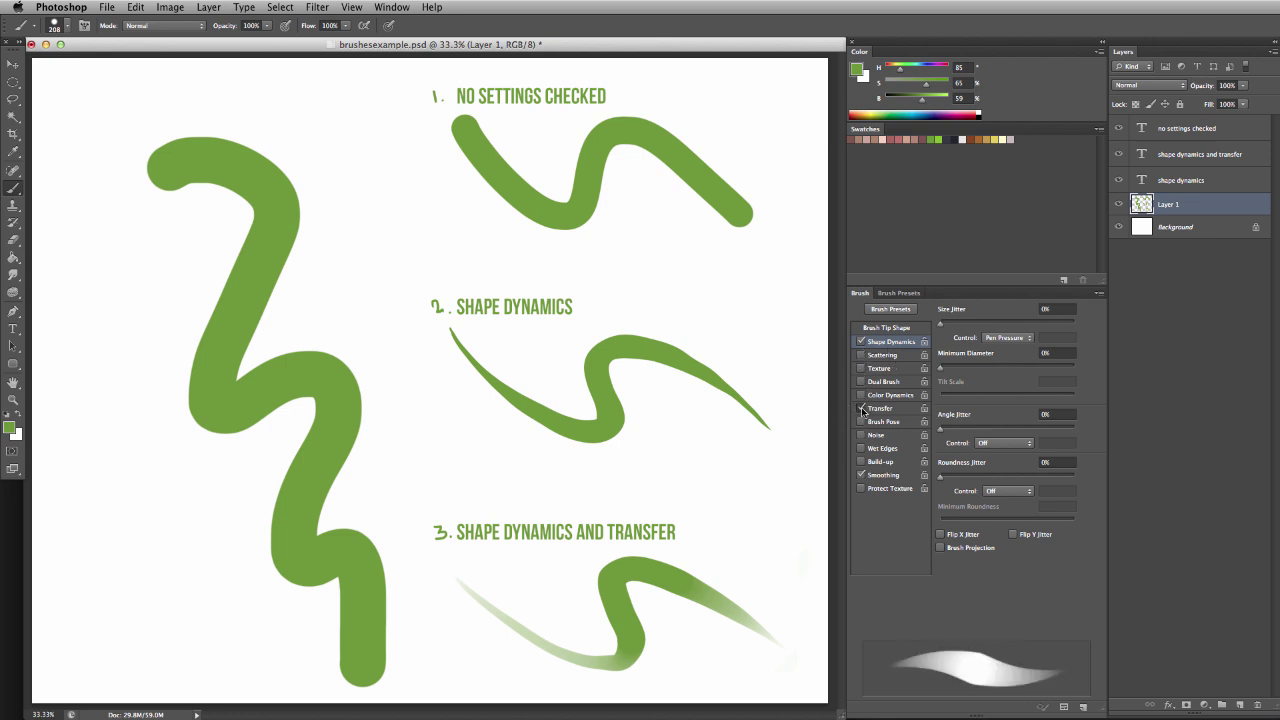
left_click(861, 341)
left_click(861, 341)
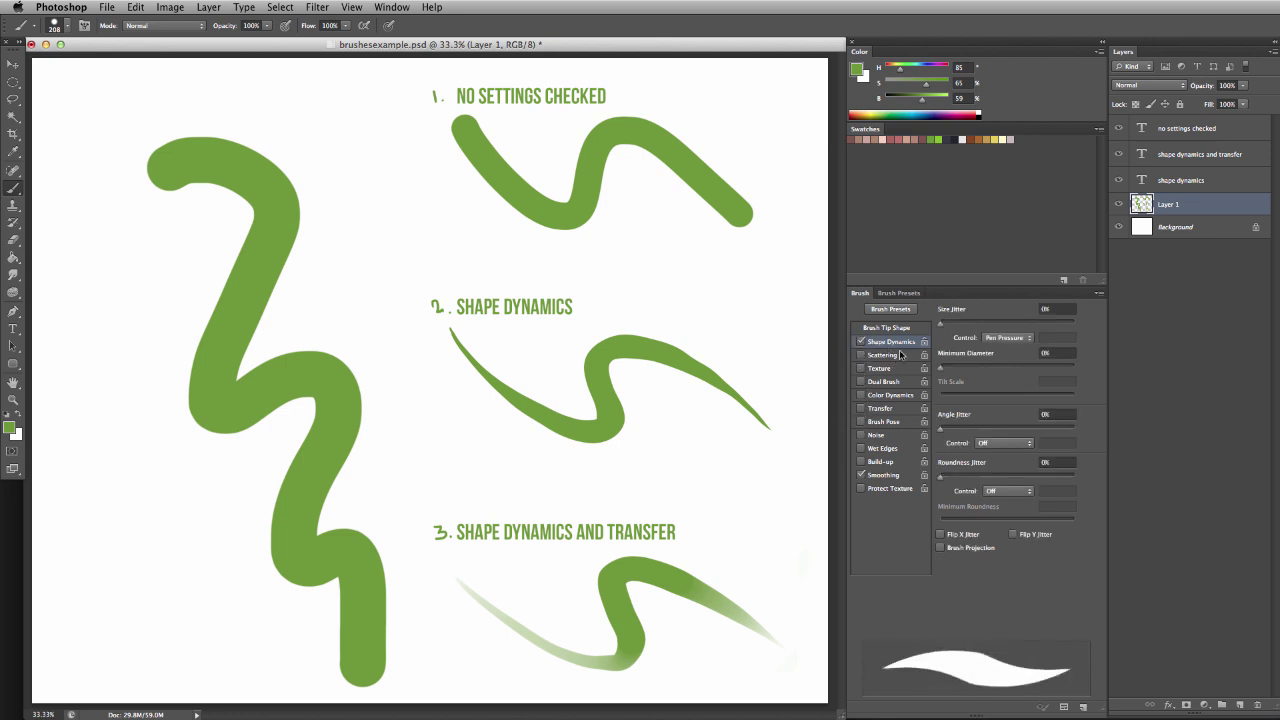
left_click(861, 409)
left_click(861, 408)
Step: Paint and undo a test stroke, then set Size Jitter Control to Off and back to Pen Pressure
left_click_drag(334, 143, 500, 652)
key("super+z")
left_click(1005, 338)
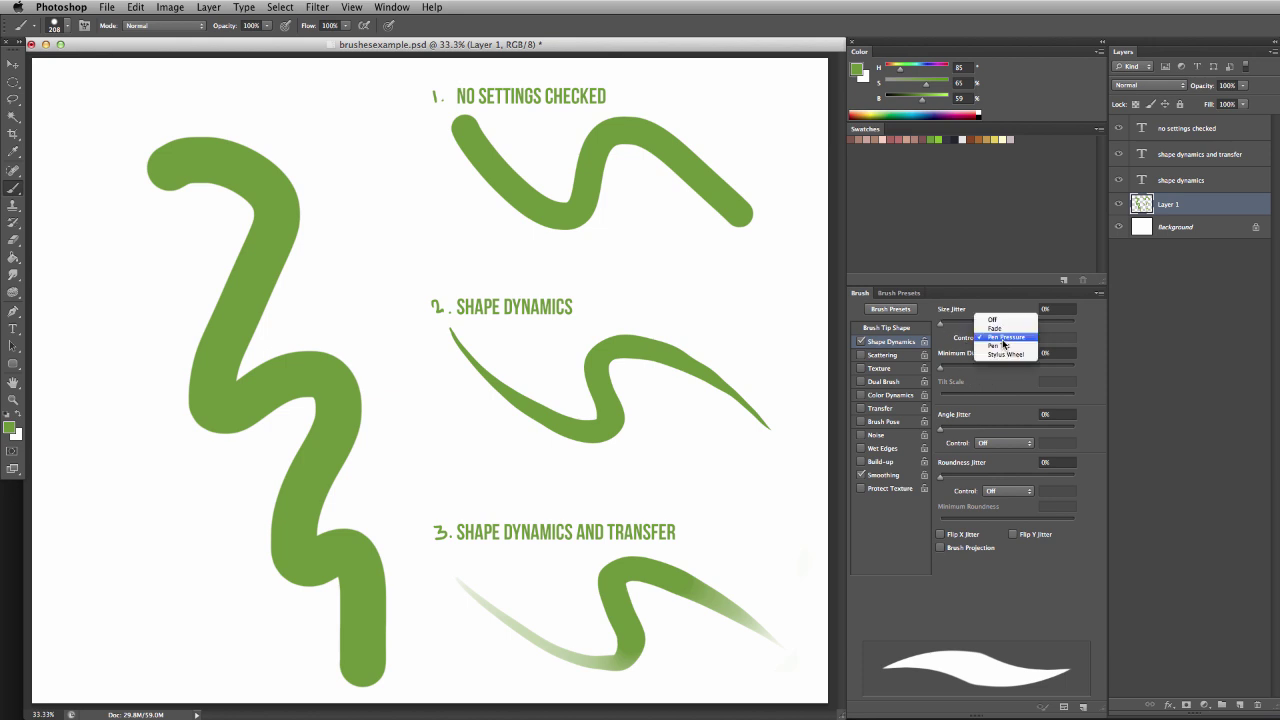
left_click(1000, 320)
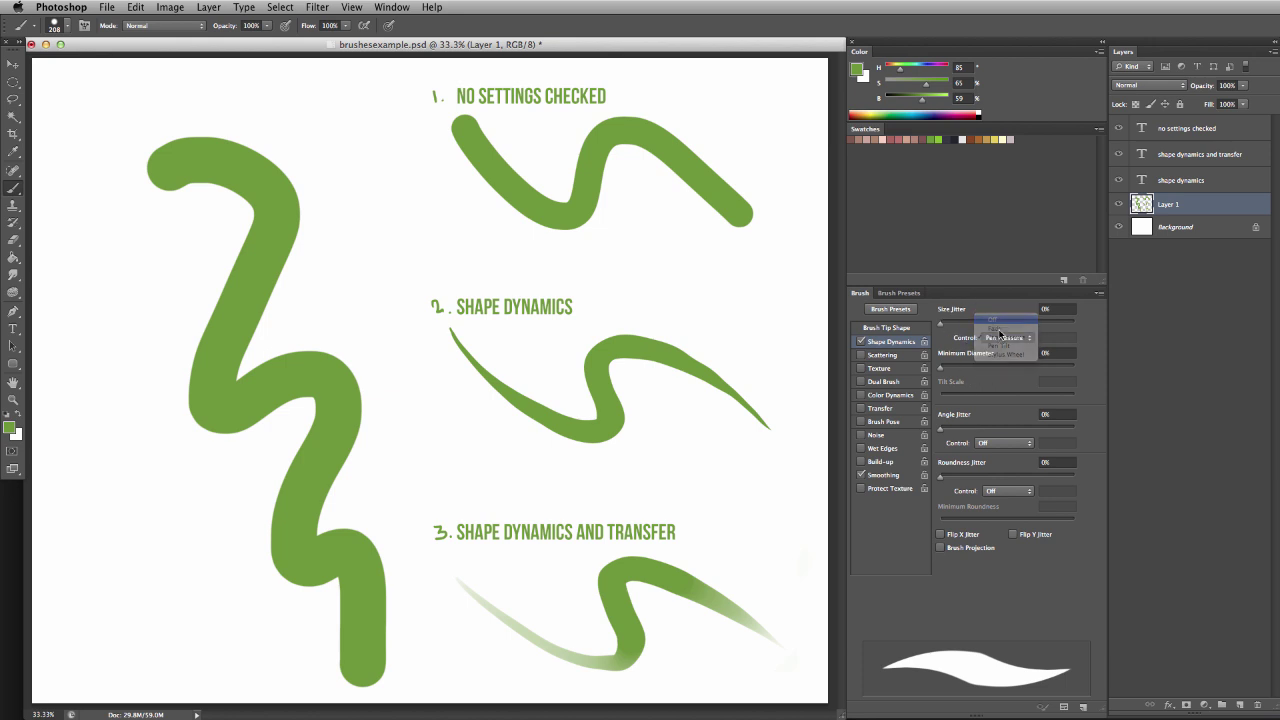
left_click(1004, 338)
left_click(1004, 355)
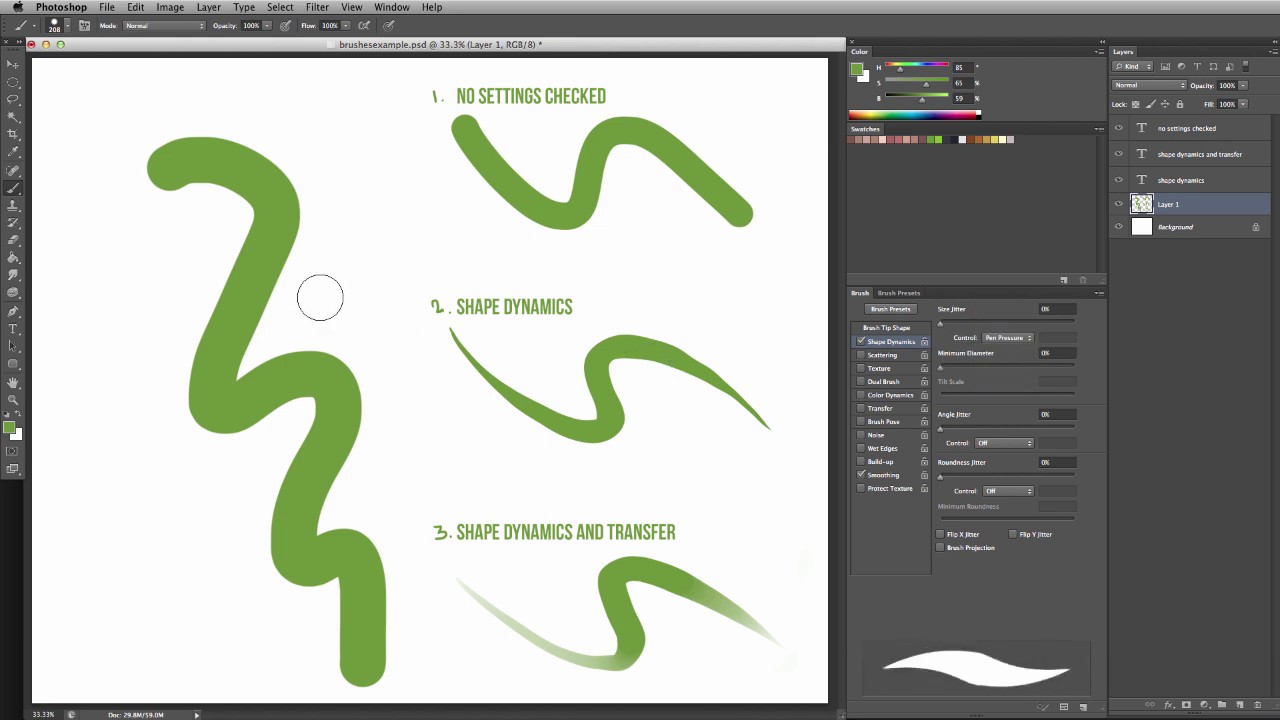
Step: Paint two tapering test strokes and undo each
mouse_move(300, 118)
left_mouse_down()
mouse_move(363, 171)
mouse_move(346, 266)
mouse_move(400, 283)
mouse_move(398, 384)
mouse_move(447, 399)
mouse_move(462, 467)
mouse_move(669, 489)
left_mouse_up()
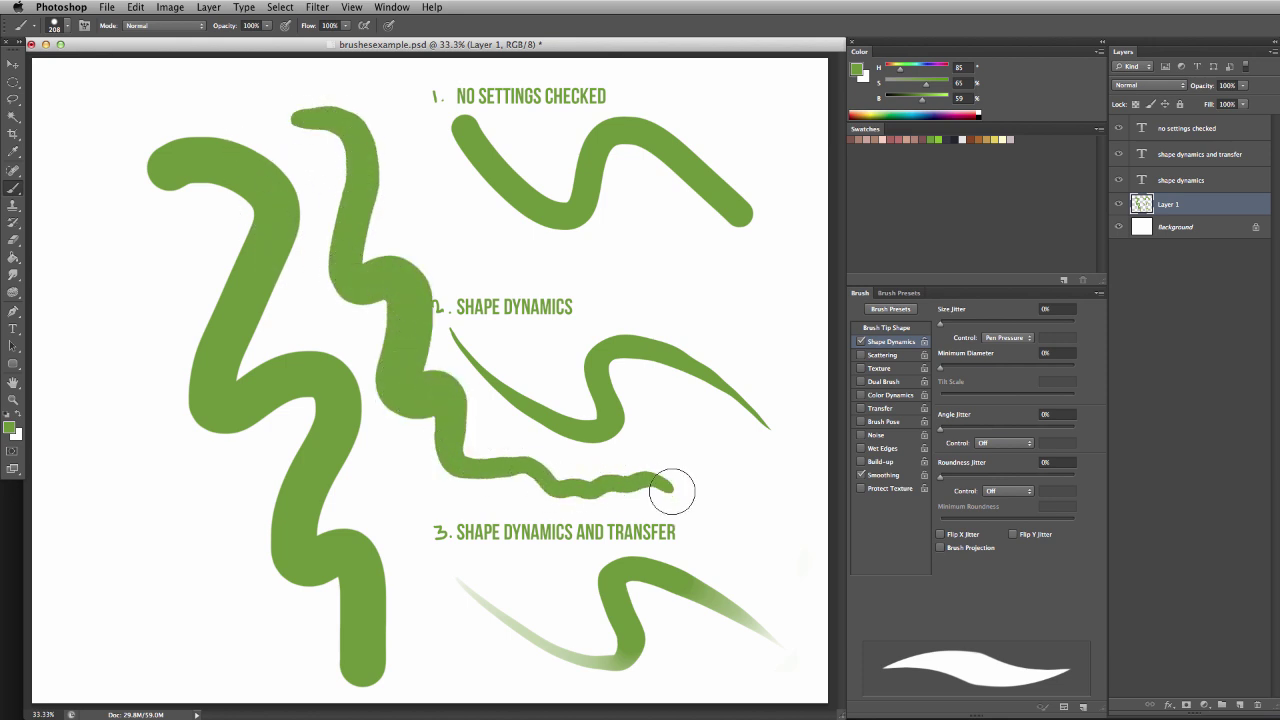
key("super+z")
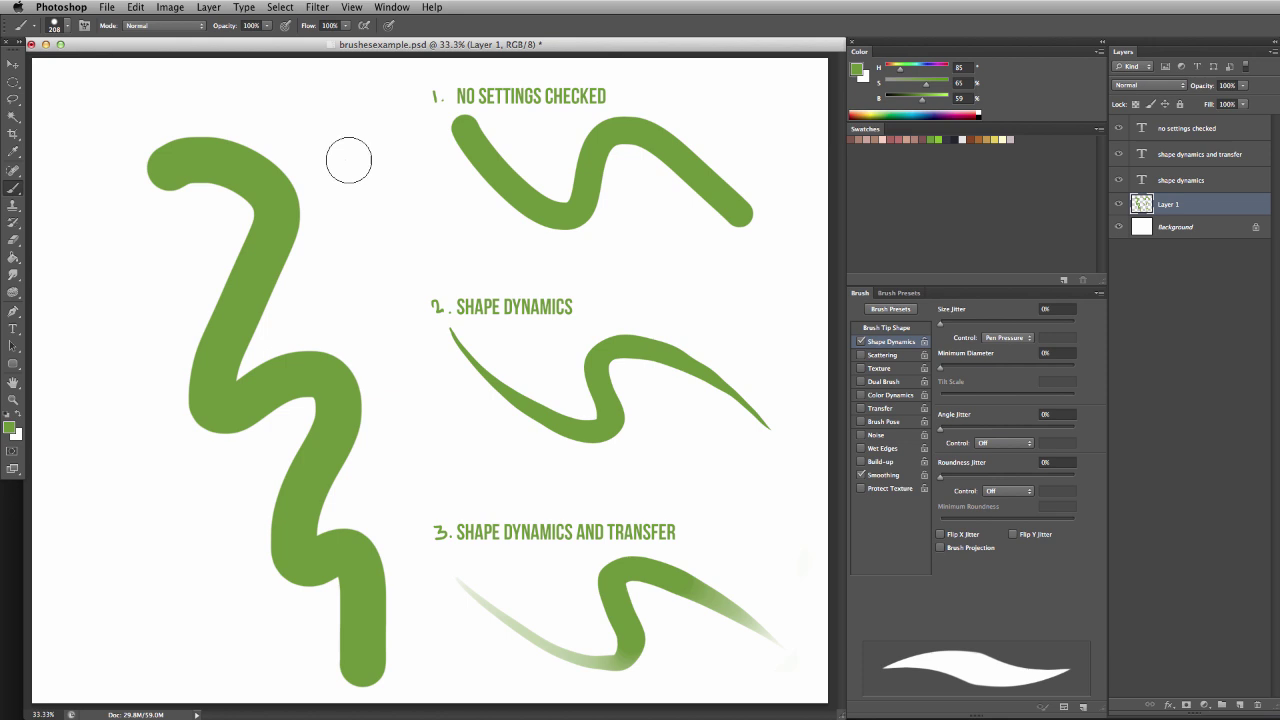
mouse_move(346, 151)
left_mouse_down()
mouse_move(374, 297)
mouse_move(440, 431)
mouse_move(551, 469)
mouse_move(686, 491)
left_mouse_up()
key("super+z")
Step: Raise Minimum Diameter to 46%, then test with a stroke and a dot, undoing both
left_click_drag(941, 370, 998, 368)
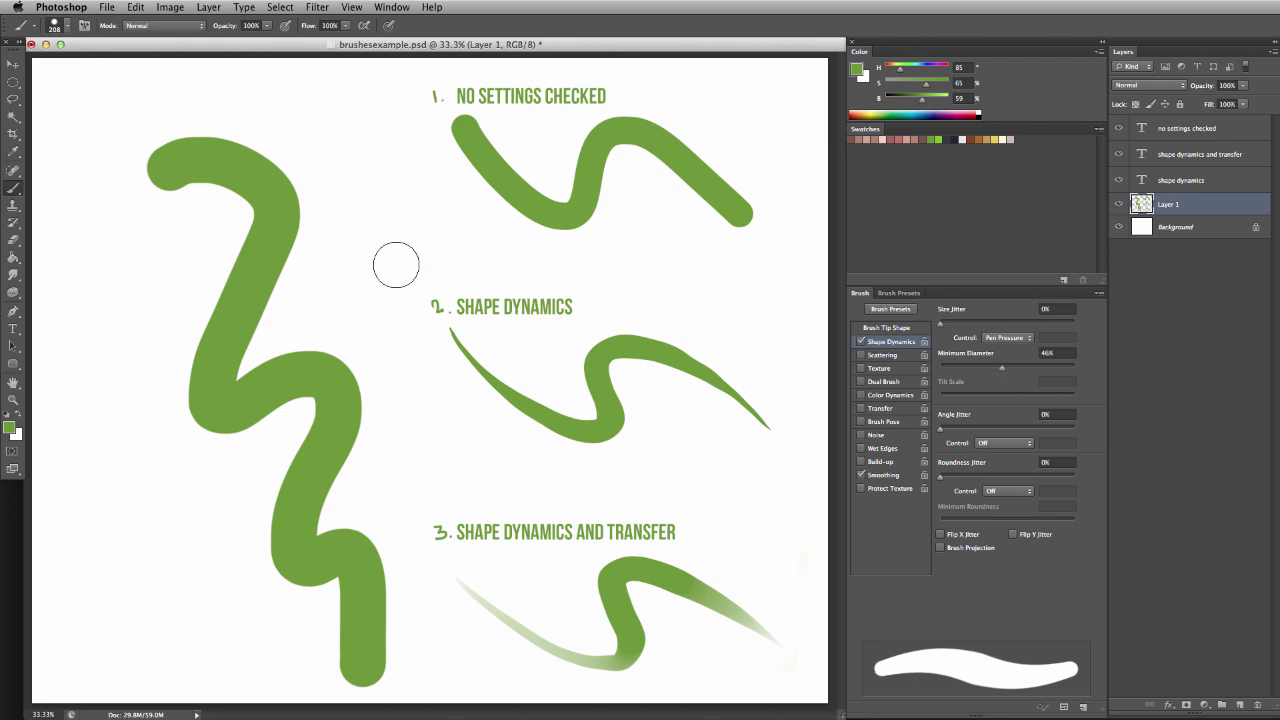
mouse_move(388, 240)
left_mouse_down()
mouse_move(396, 358)
mouse_move(461, 429)
mouse_move(561, 475)
mouse_move(677, 484)
left_mouse_up()
key("super+z")
left_click(715, 457)
key("super+z")
Step: Reset Minimum Diameter to 0% and enable Transfer with Opacity Jitter controlled by Pen Pressure
left_click_drag(977, 369, 935, 369)
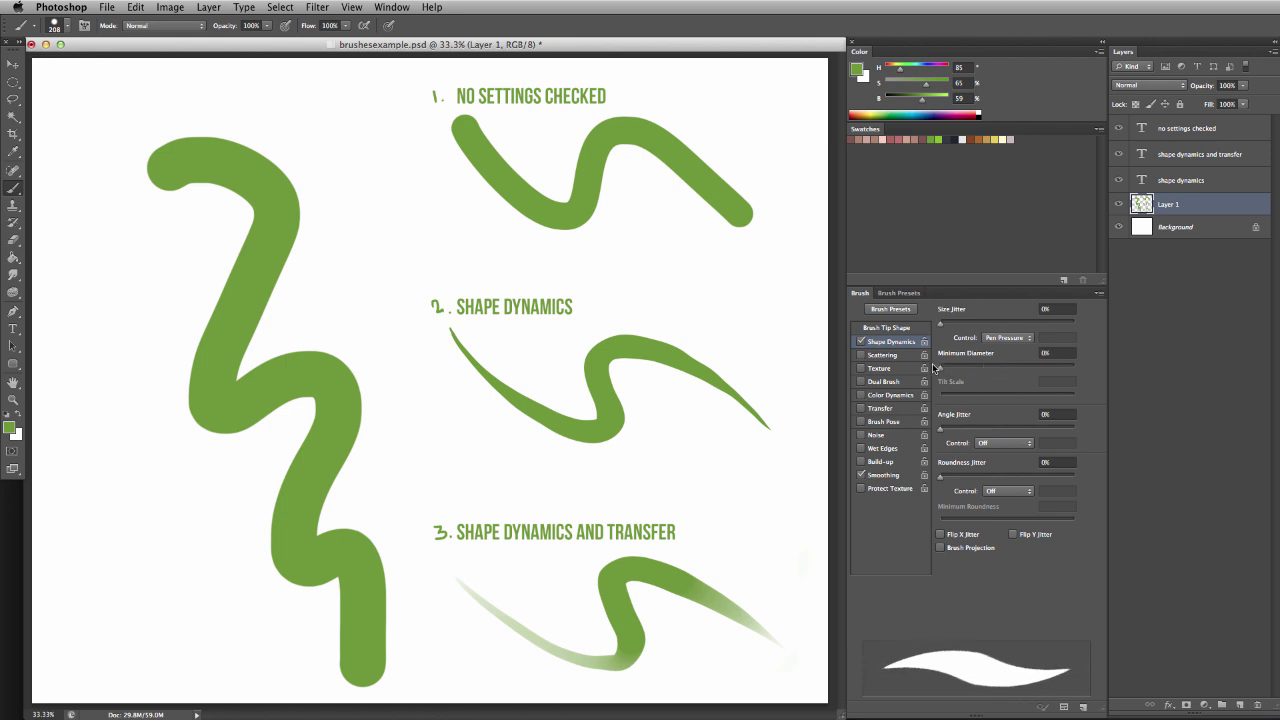
left_click(859, 409)
left_click(881, 409)
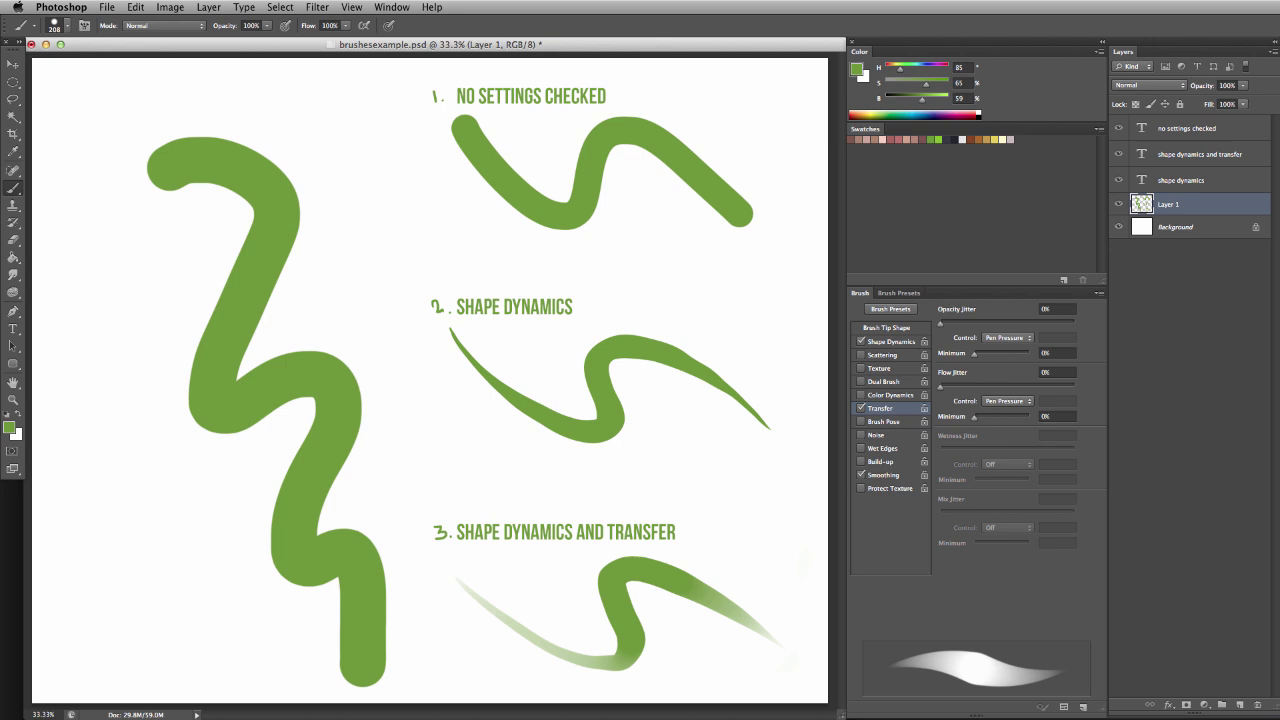
left_click(999, 343)
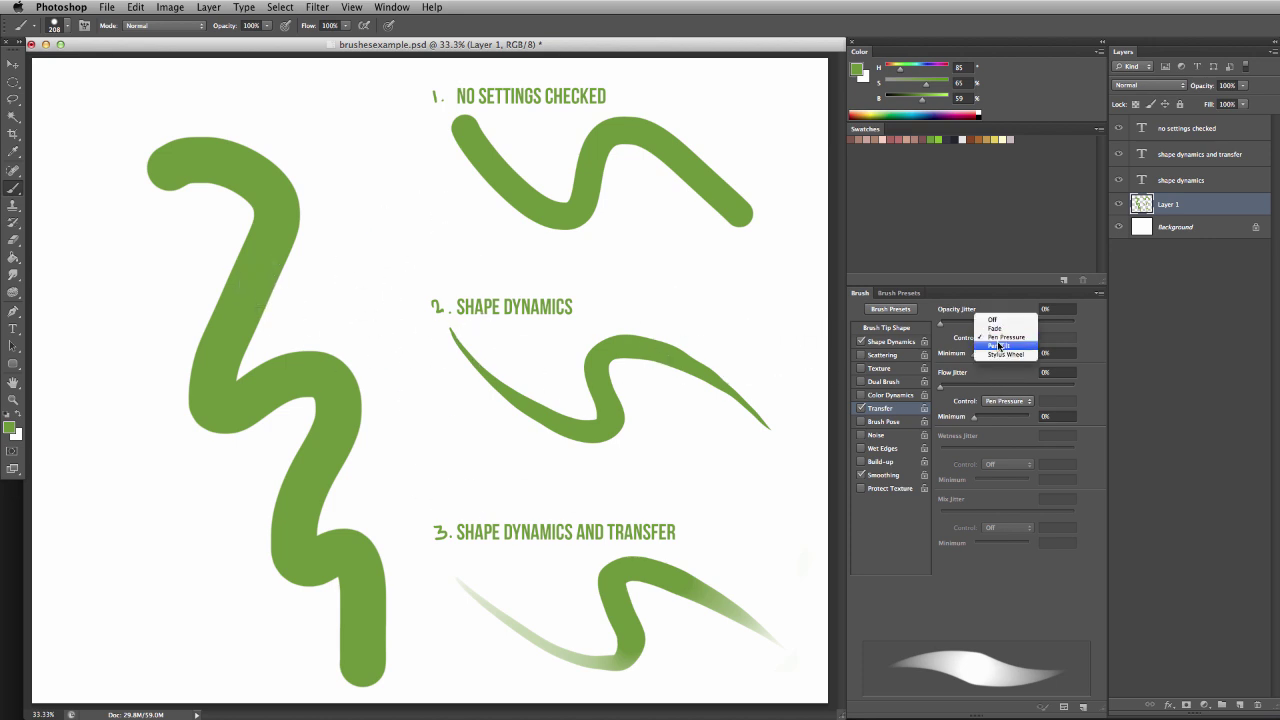
left_click(994, 319)
left_click(1004, 338)
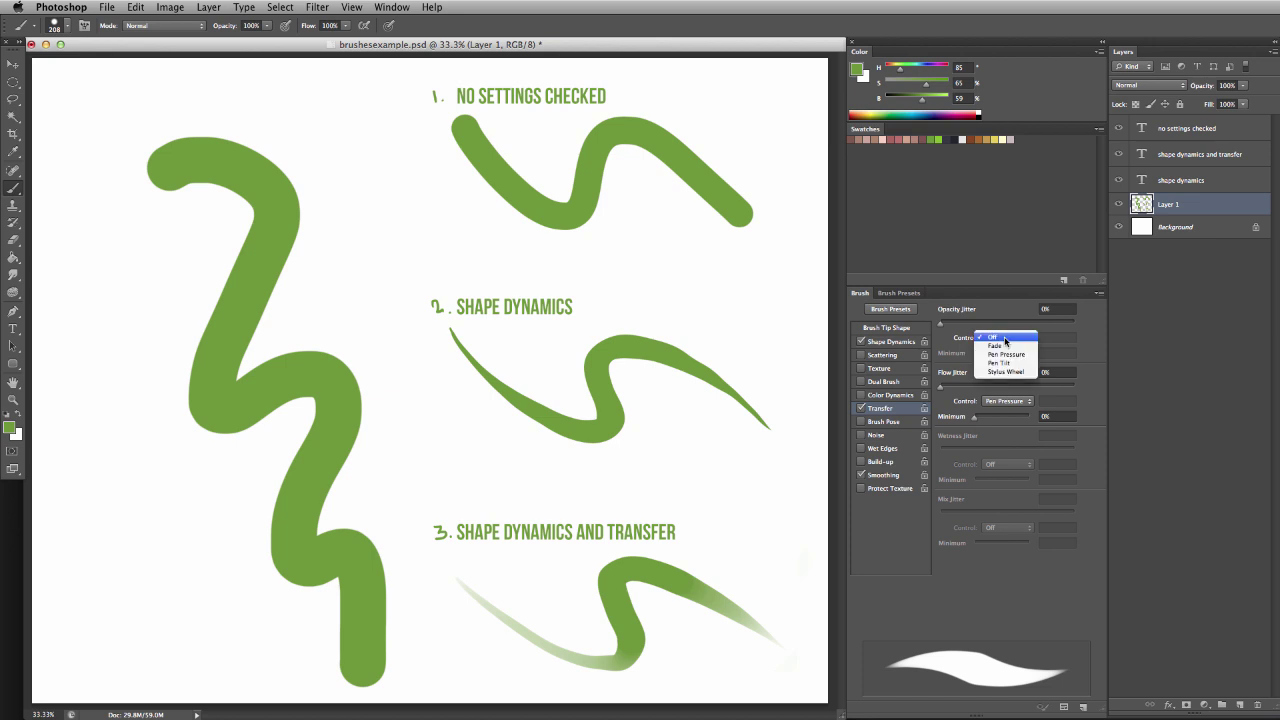
left_click(1005, 355)
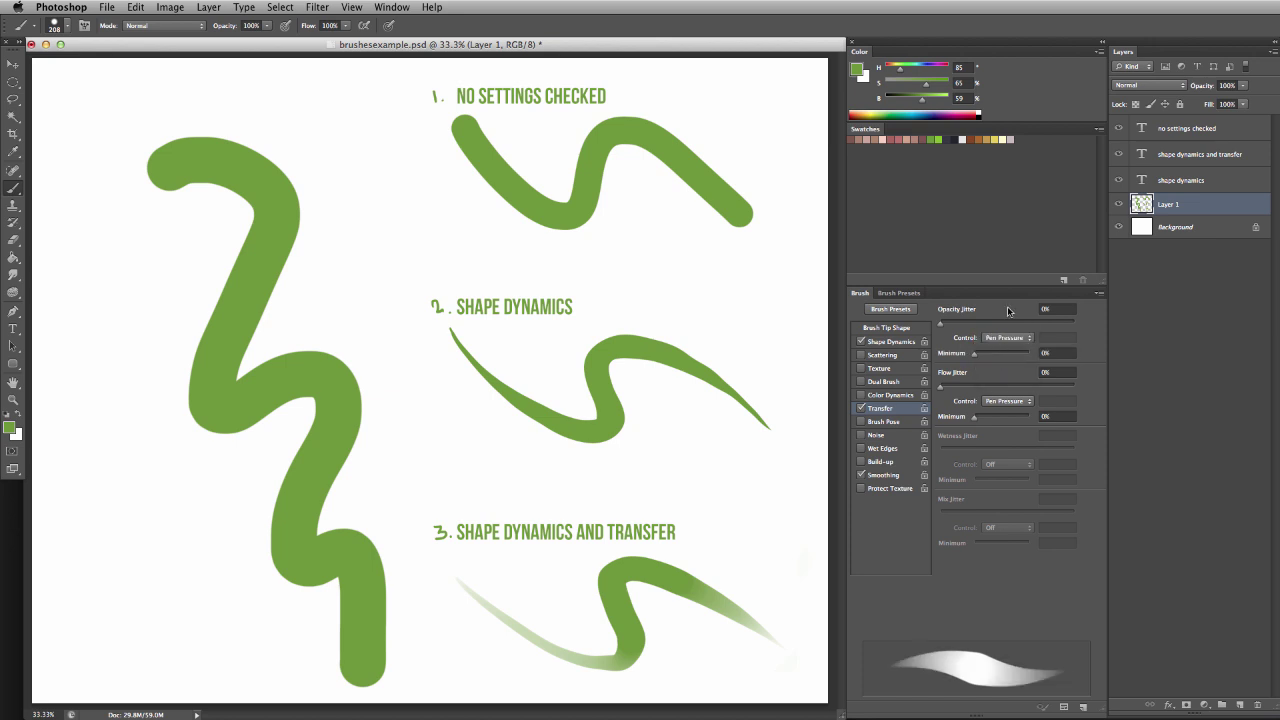
Step: Paint a pressure-faded green stroke across the top, sample its pale green, and test a soft dab
mouse_move(302, 104)
left_mouse_down()
mouse_move(335, 113)
mouse_move(361, 153)
mouse_move(356, 268)
mouse_move(410, 330)
mouse_move(406, 394)
mouse_move(465, 447)
mouse_move(573, 485)
mouse_move(693, 484)
mouse_move(759, 451)
mouse_move(760, 378)
mouse_move(733, 329)
mouse_move(782, 196)
mouse_move(749, 151)
mouse_move(745, 110)
mouse_move(628, 78)
left_mouse_up()
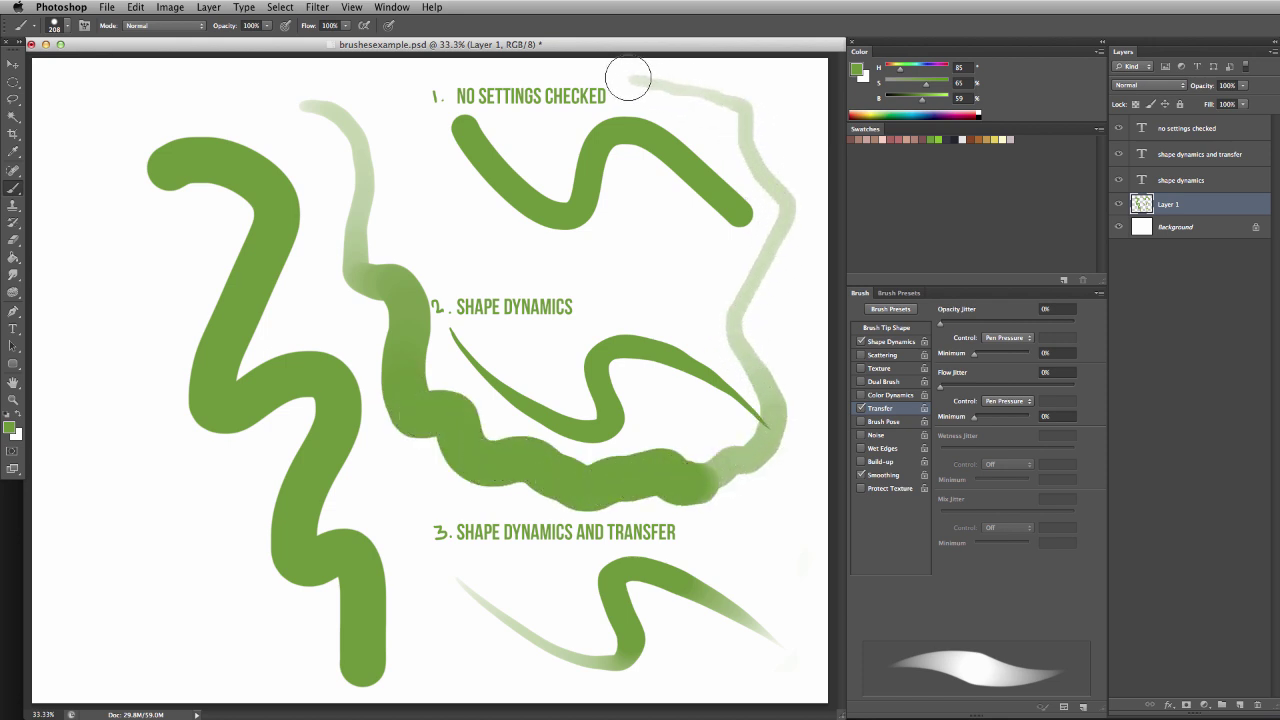
left_click(612, 82, "alt")
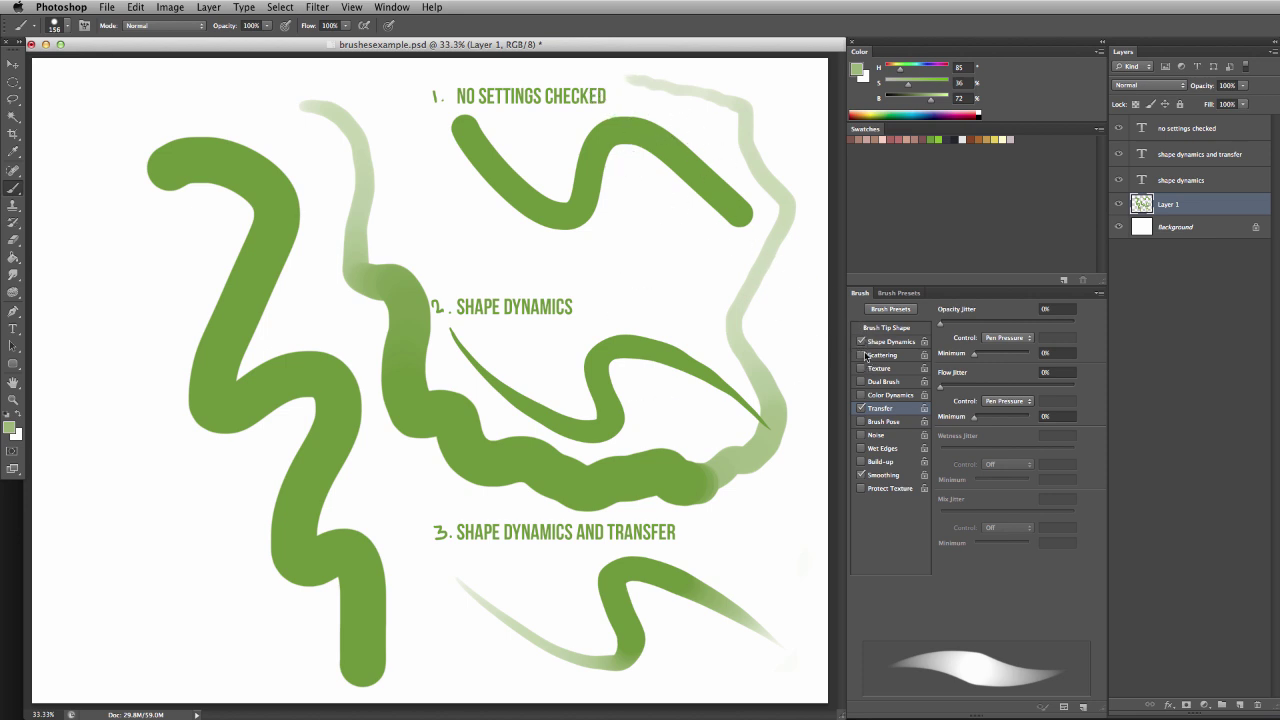
left_click(862, 409)
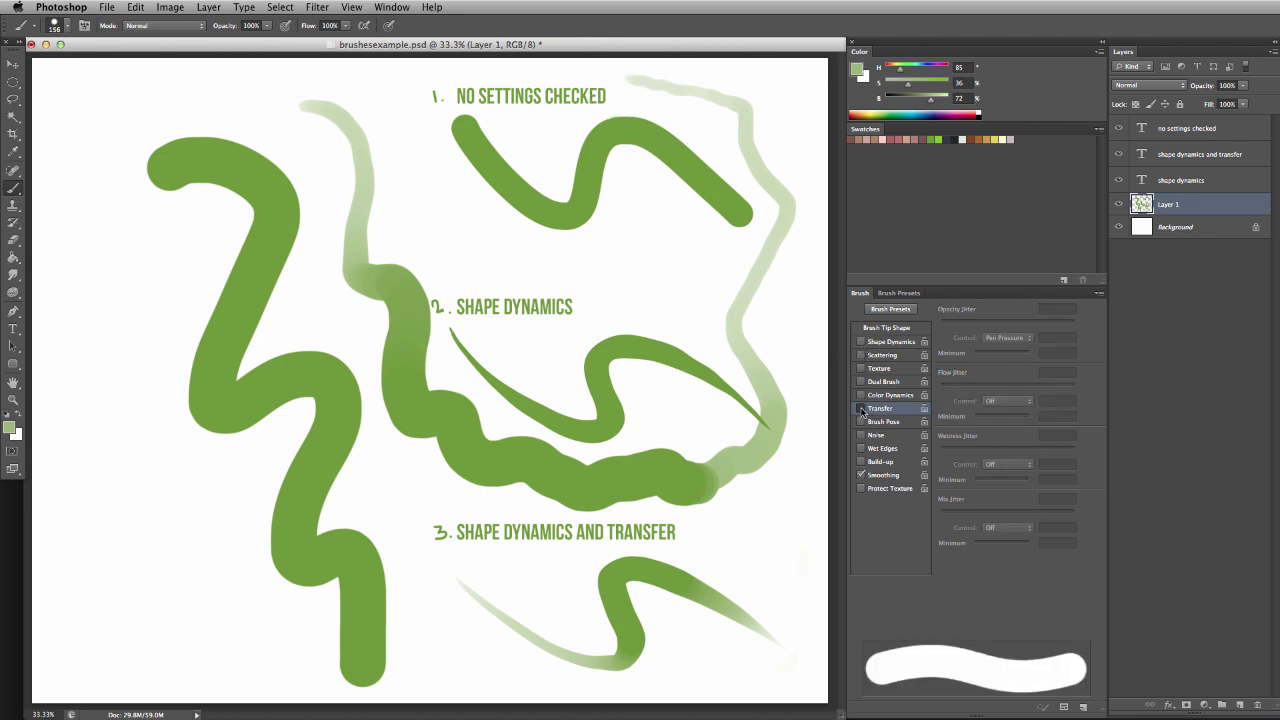
left_click(862, 409)
mouse_move(668, 252)
left_mouse_down()
mouse_move(681, 259)
mouse_move(663, 229)
mouse_move(667, 299)
left_mouse_up()
key("ctrl+z")
Step: With Shape Dynamics on and Transfer off, paint a thin wiggly 18 px test line
left_click(861, 341)
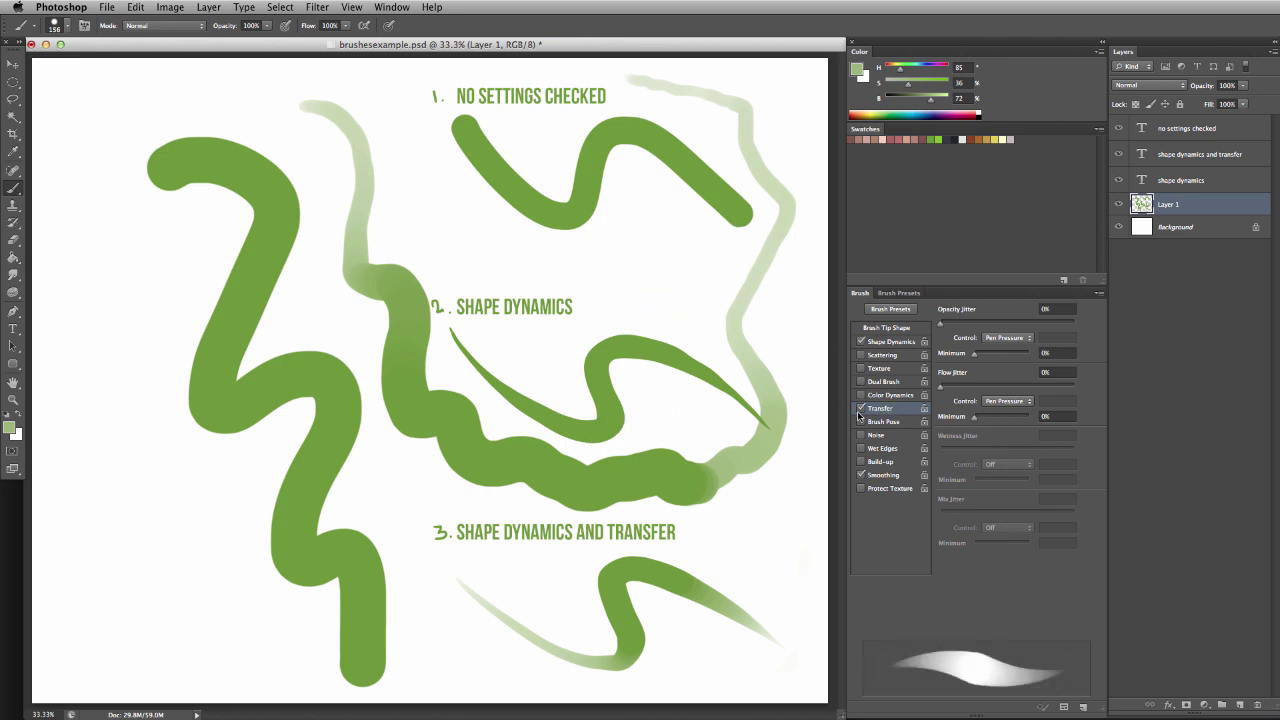
left_click(862, 409)
left_click_drag(737, 349, 704, 329)
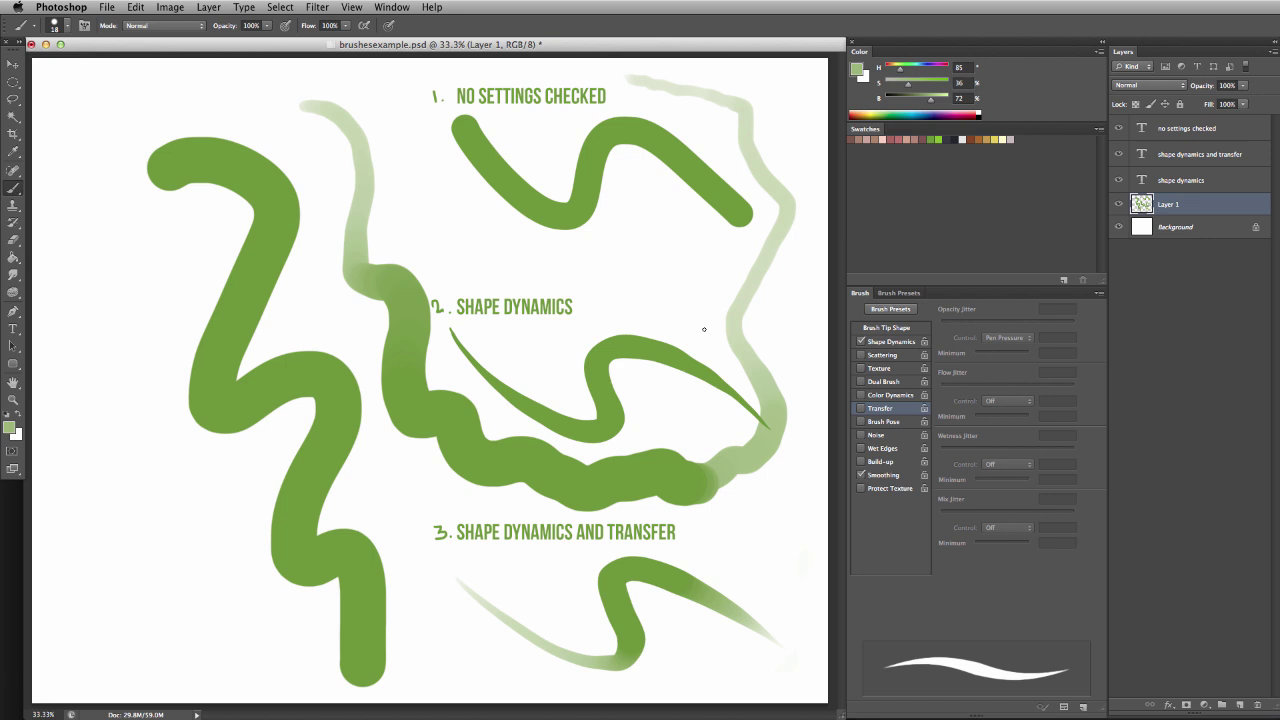
mouse_move(667, 236)
left_mouse_down()
mouse_move(724, 352)
mouse_move(760, 395)
left_mouse_up()
Step: In Brush Tip Shape, flatten the tip into an angled ellipse and try broad test strokes
left_click(890, 328)
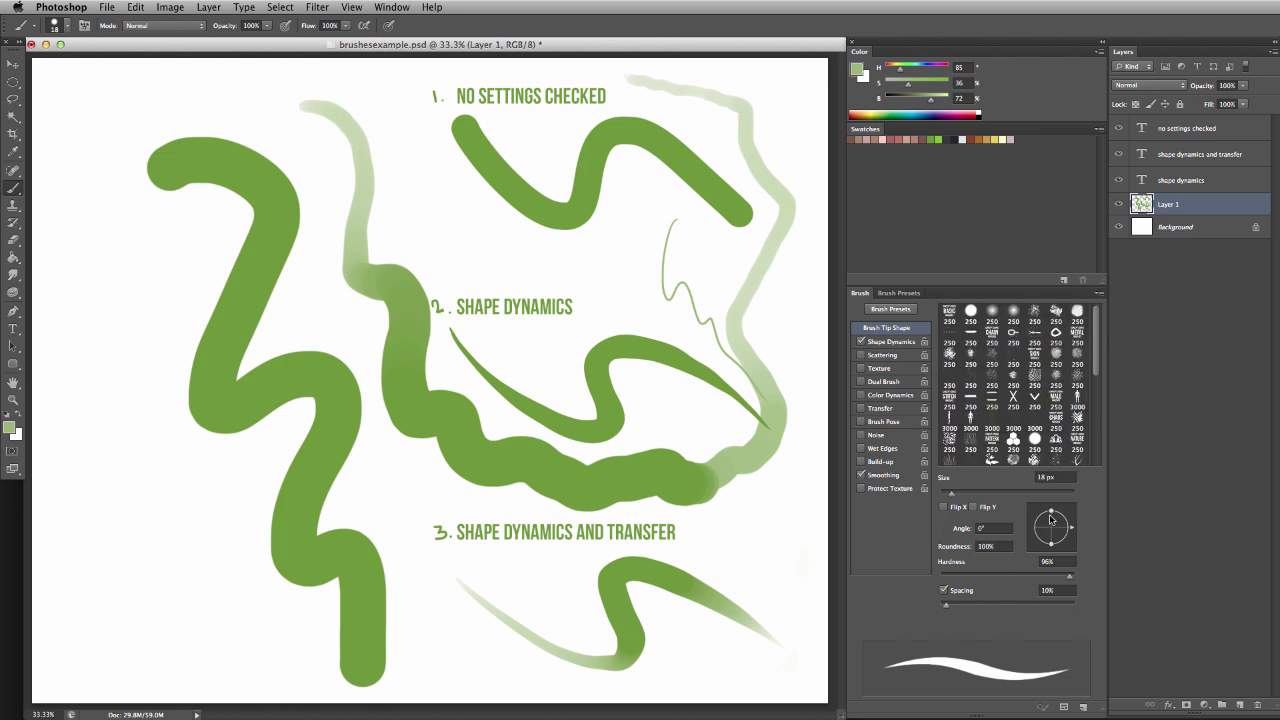
left_click_drag(1051, 514, 1052, 520)
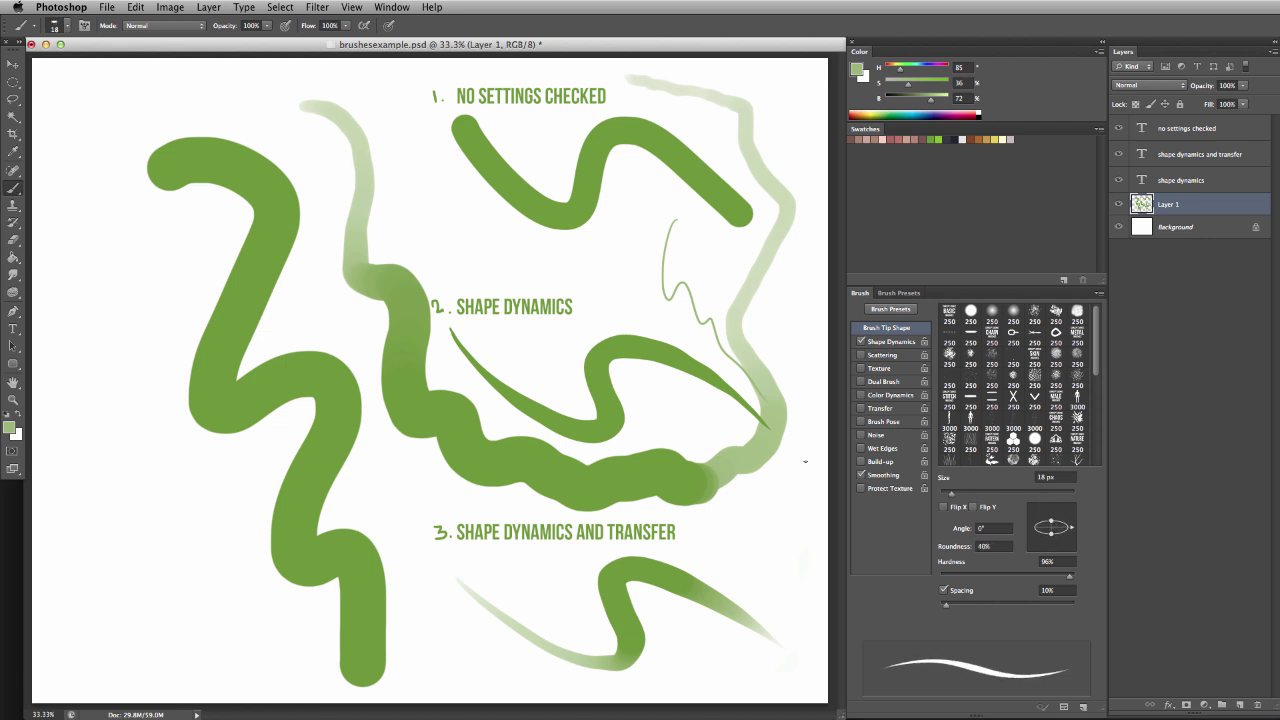
left_click_drag(601, 219, 665, 215)
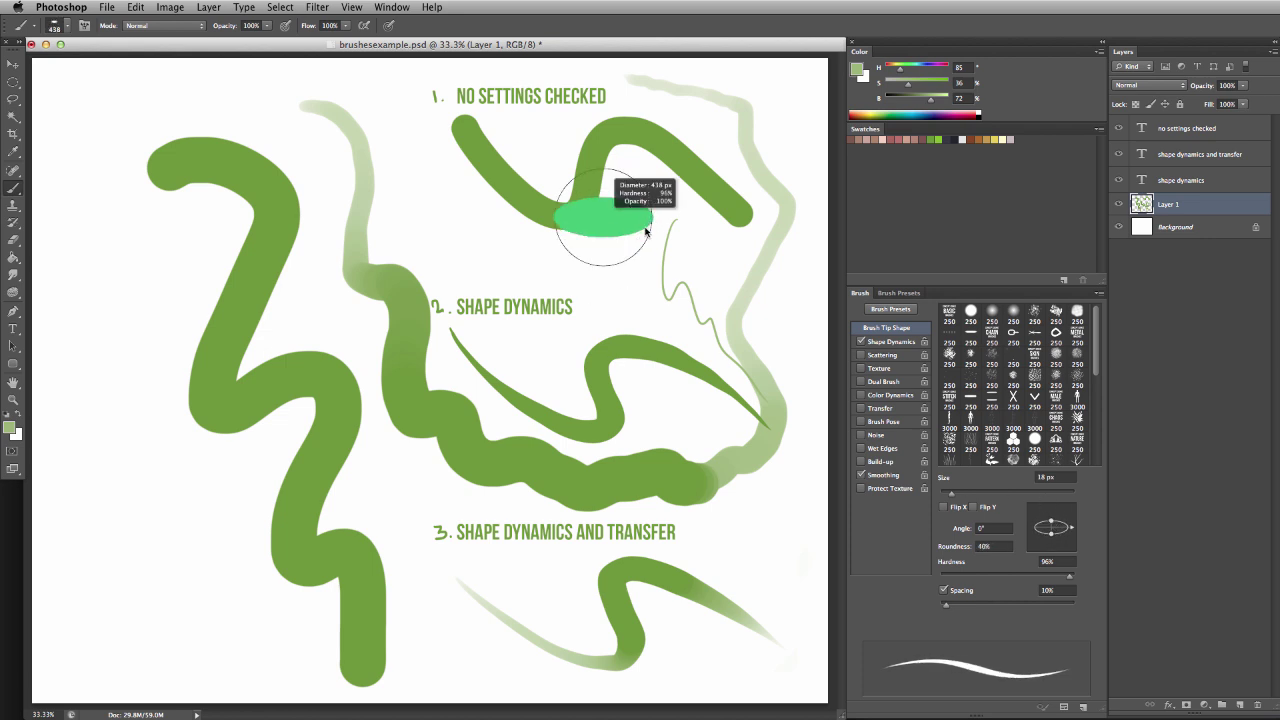
mouse_move(471, 234)
left_mouse_down()
mouse_move(594, 269)
mouse_move(700, 340)
mouse_move(430, 275)
left_mouse_up()
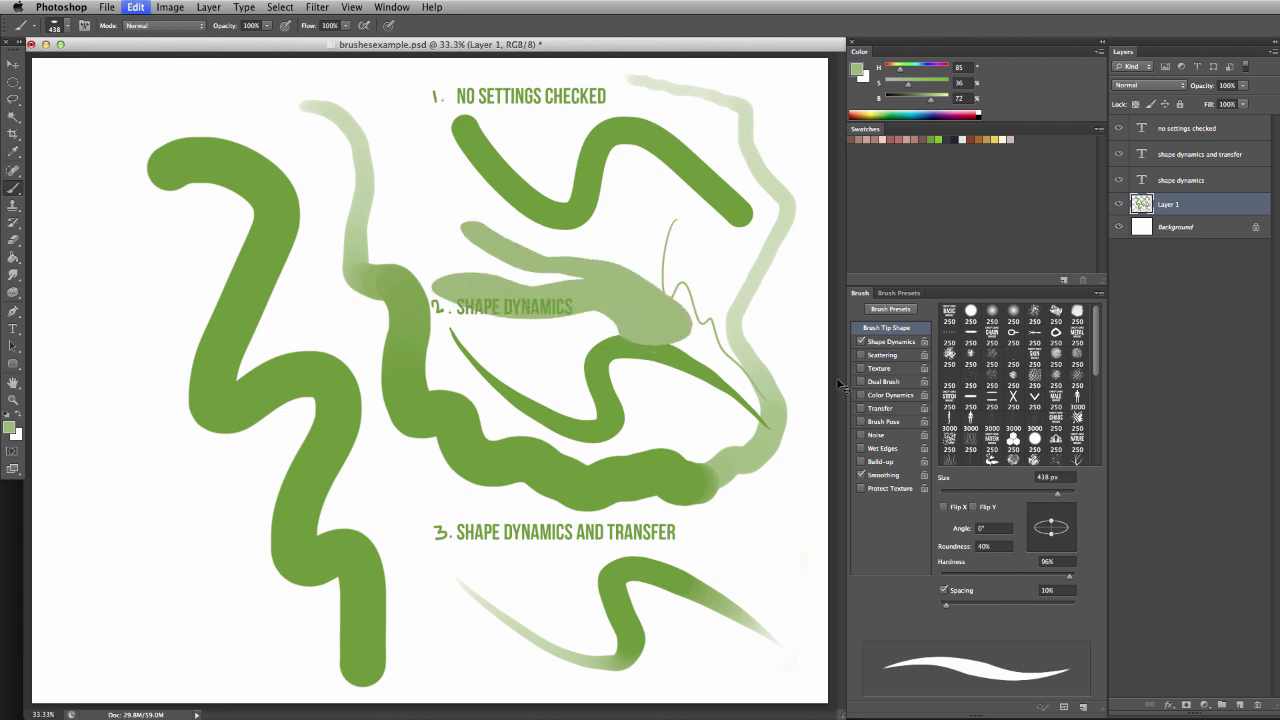
key("ctrl+alt+z")
key("ctrl+alt+z")
left_click_drag(1052, 520, 1069, 515)
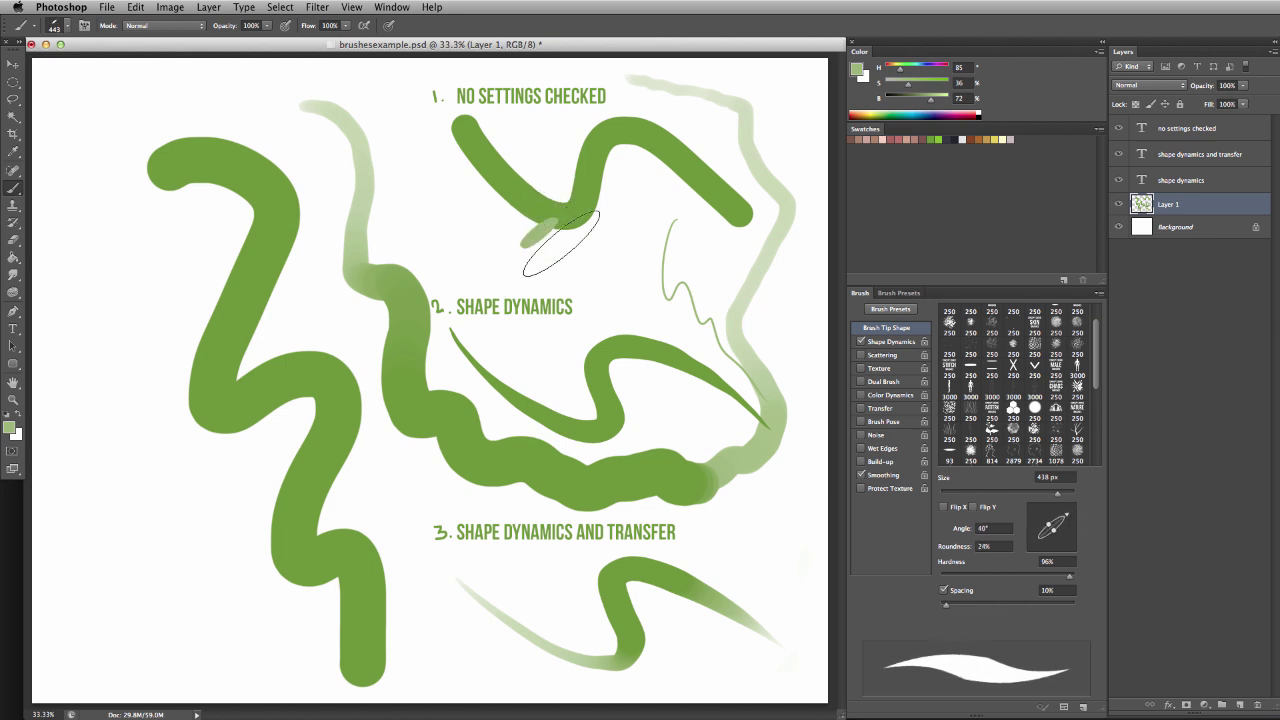
mouse_move(560, 243)
left_mouse_down()
mouse_move(528, 364)
mouse_move(587, 428)
mouse_move(644, 546)
mouse_move(737, 634)
left_mouse_up()
key("super+z")
Step: Shrink the brush to about 137 px, sample a darker green, and paint a zigzag
left_click_drag(712, 466, 677, 474)
left_click(625, 364, "alt")
mouse_move(592, 240)
left_mouse_down()
mouse_move(641, 256)
mouse_move(657, 294)
mouse_move(718, 313)
mouse_move(657, 243)
mouse_move(755, 279)
left_mouse_up()
Step: Undo the zigzag and make the tip round (100%) at 120 px with about 146% spacing
key("super+z")
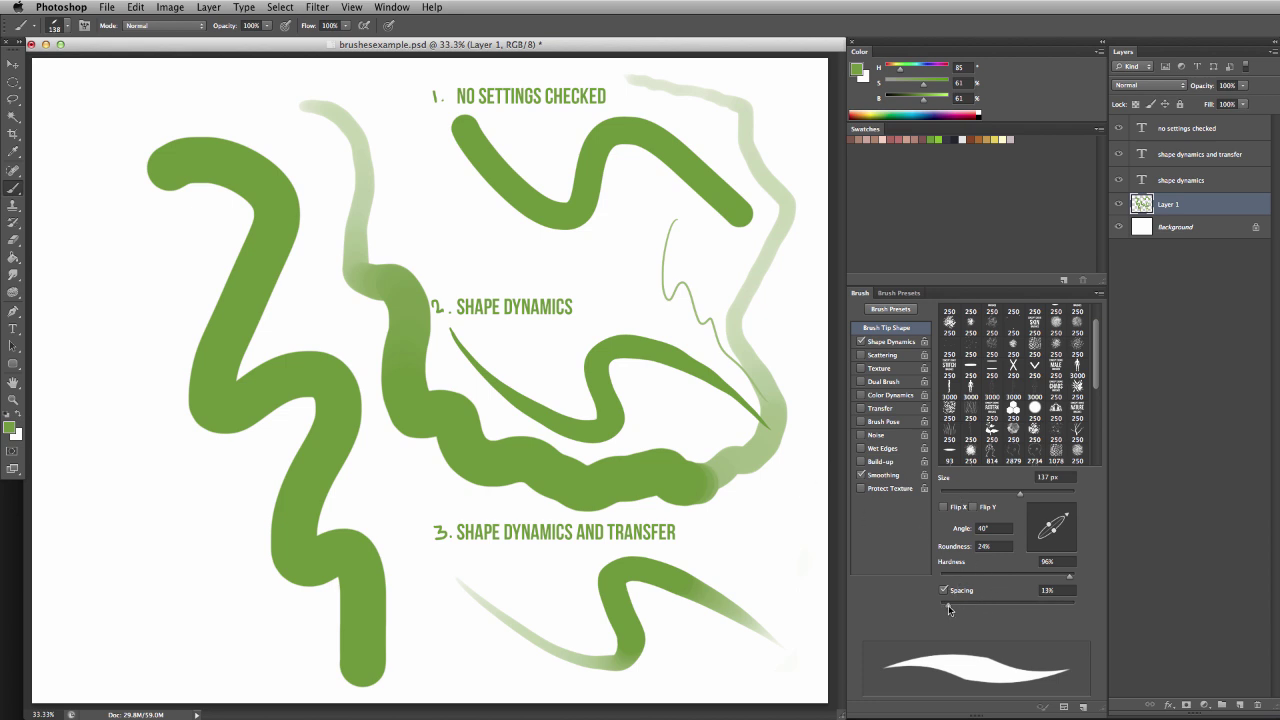
left_click_drag(994, 606, 1002, 606)
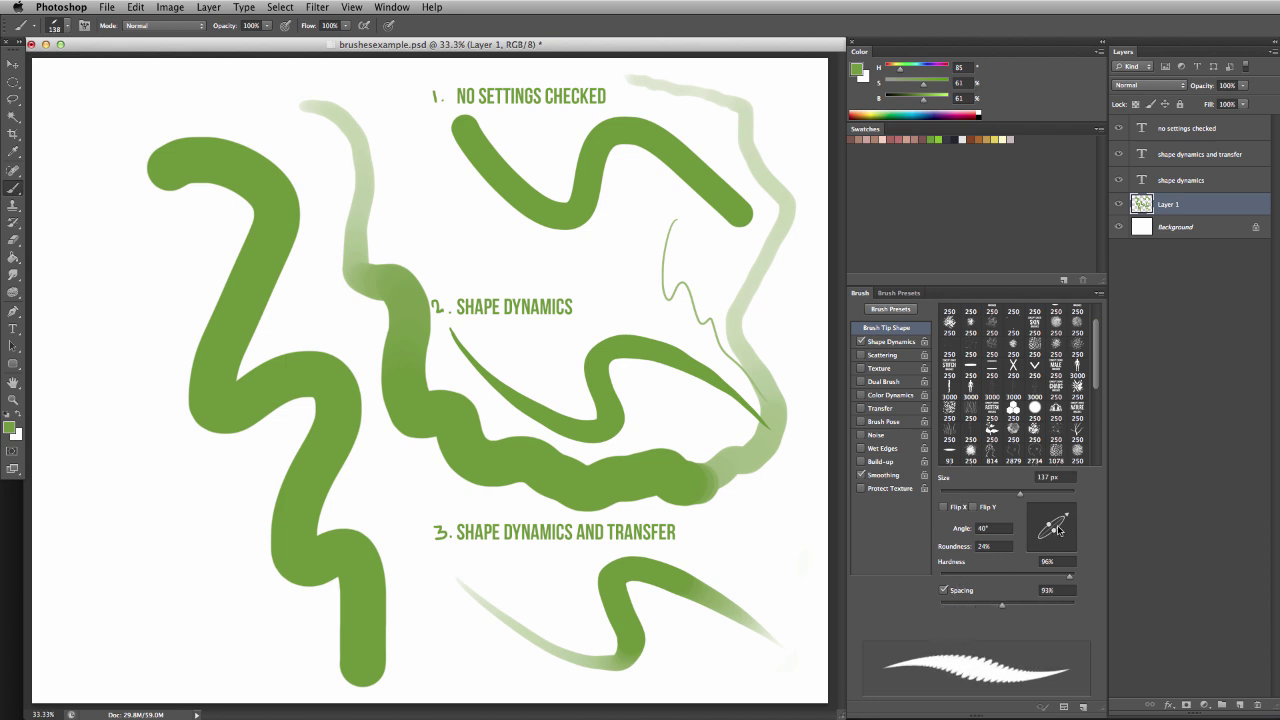
left_click_drag(1060, 531, 1071, 521)
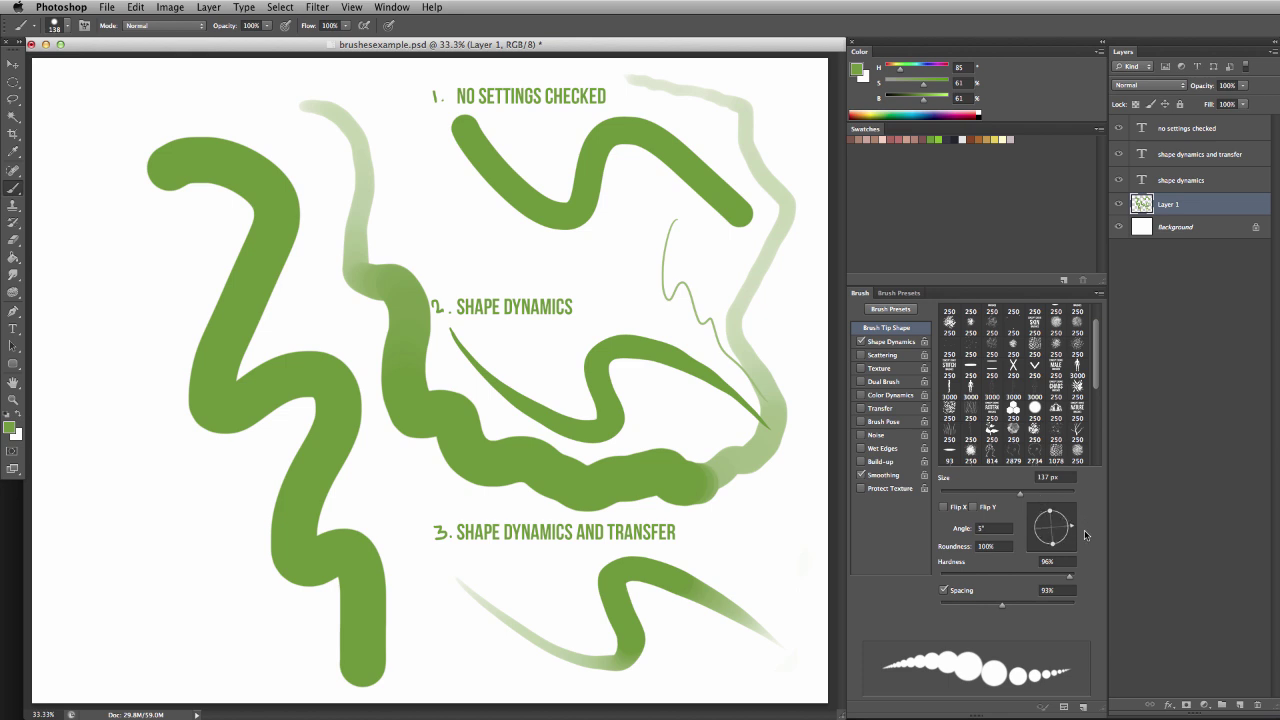
left_click_drag(1000, 606, 1023, 609)
left_click_drag(609, 314, 592, 314)
Step: Paint two dotted test strokes, undoing each one
mouse_move(380, 97)
left_mouse_down()
mouse_move(438, 191)
mouse_move(563, 235)
mouse_move(692, 319)
mouse_move(680, 521)
mouse_move(456, 507)
mouse_move(267, 293)
mouse_move(147, 231)
mouse_move(142, 440)
mouse_move(394, 591)
mouse_move(388, 680)
left_mouse_up()
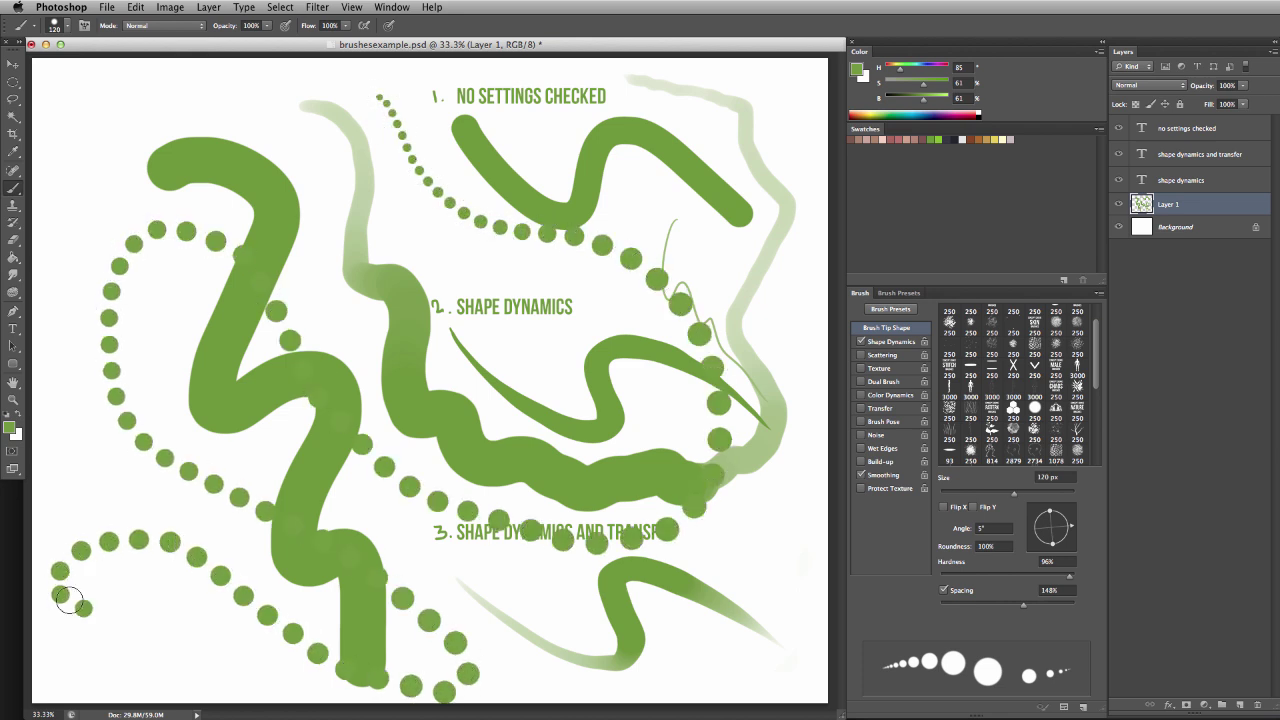
key("super+z")
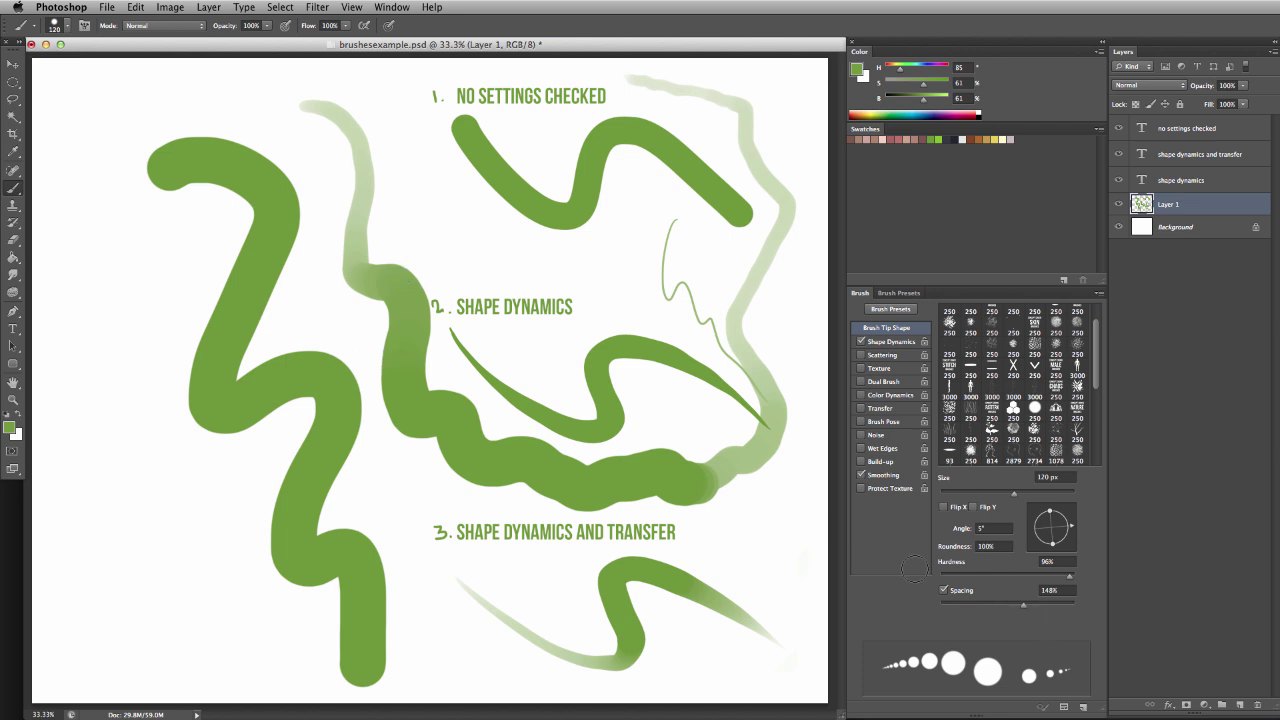
mouse_move(93, 105)
left_mouse_down()
mouse_move(85, 170)
mouse_move(262, 462)
mouse_move(150, 550)
mouse_move(176, 258)
mouse_move(496, 578)
mouse_move(560, 445)
mouse_move(627, 240)
mouse_move(750, 610)
left_mouse_up()
key("super+z")
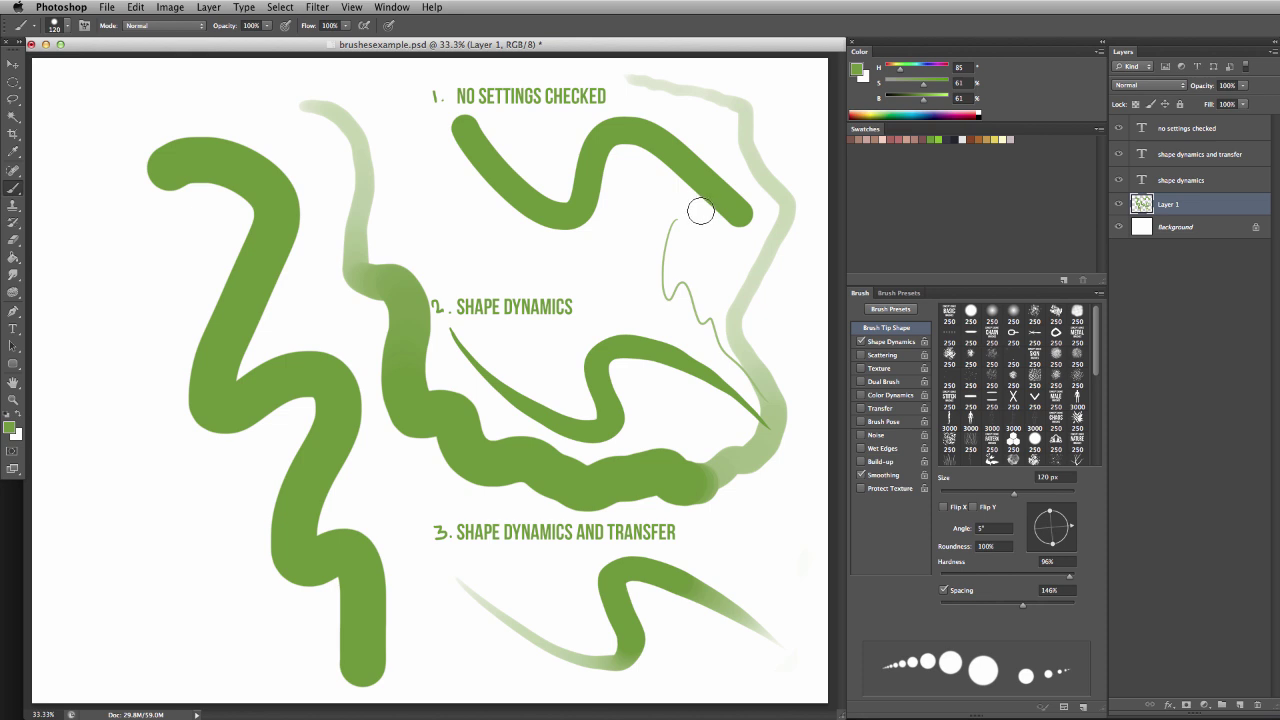
Step: Select the first hard round brush preset from the options-bar picker
left_click(66, 25)
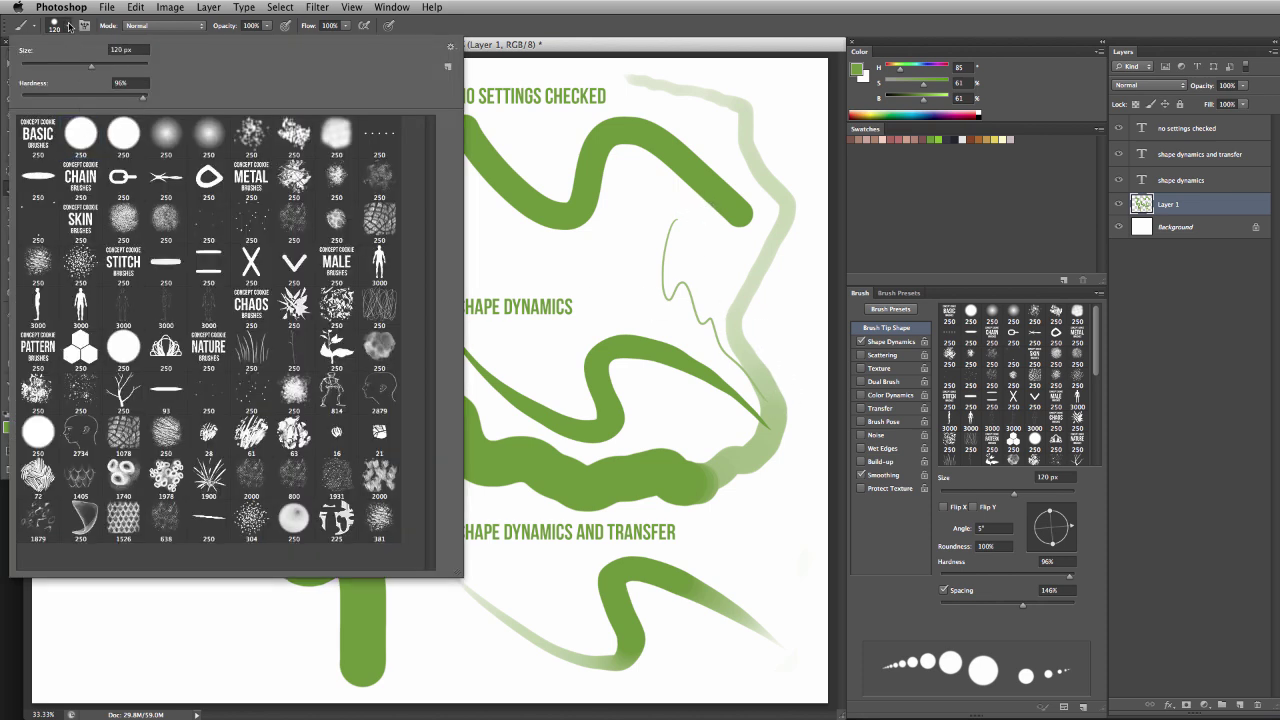
left_click(80, 138)
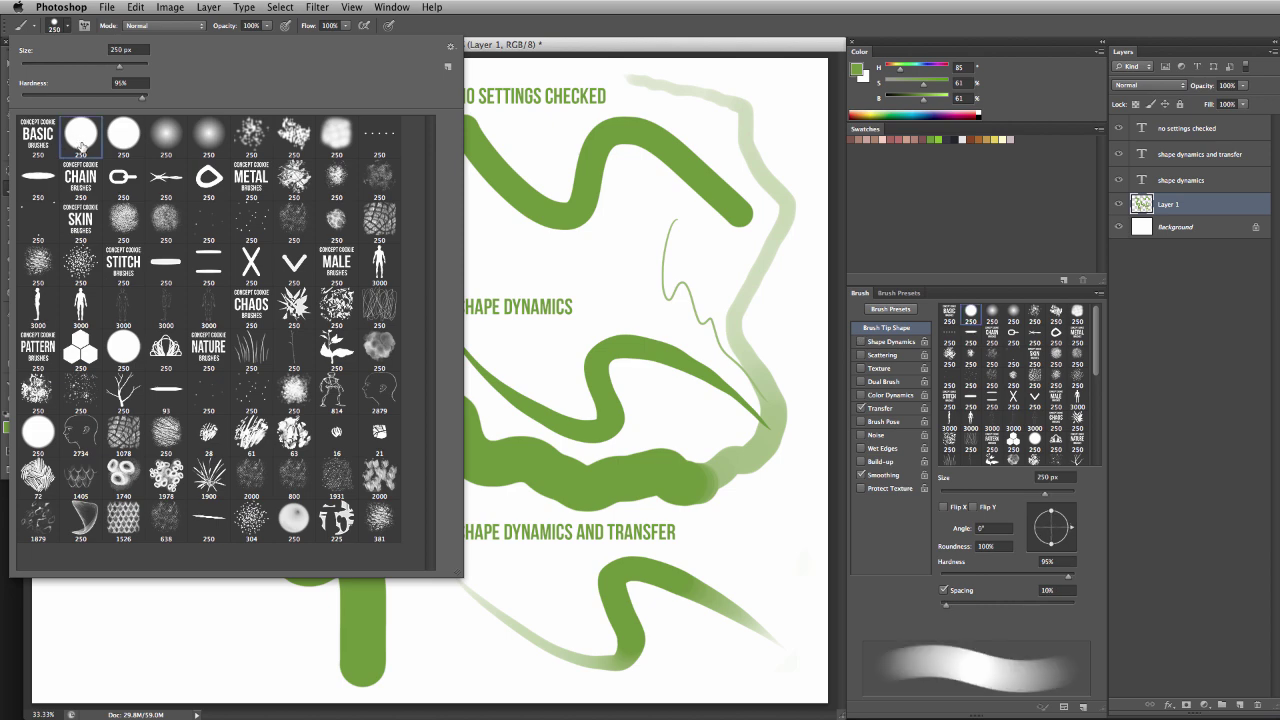
double_click(80, 138)
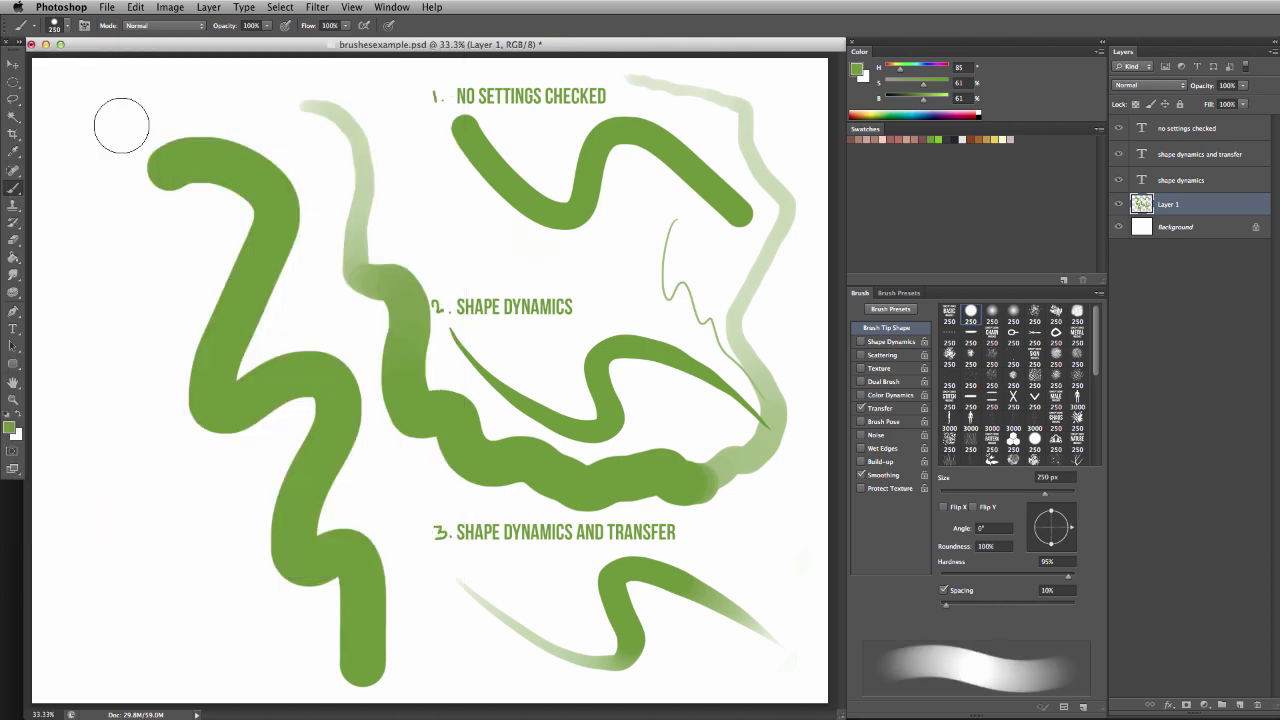
Step: Save the current 250 px brush as new preset 'Hard Round 250 3'
left_click(66, 28)
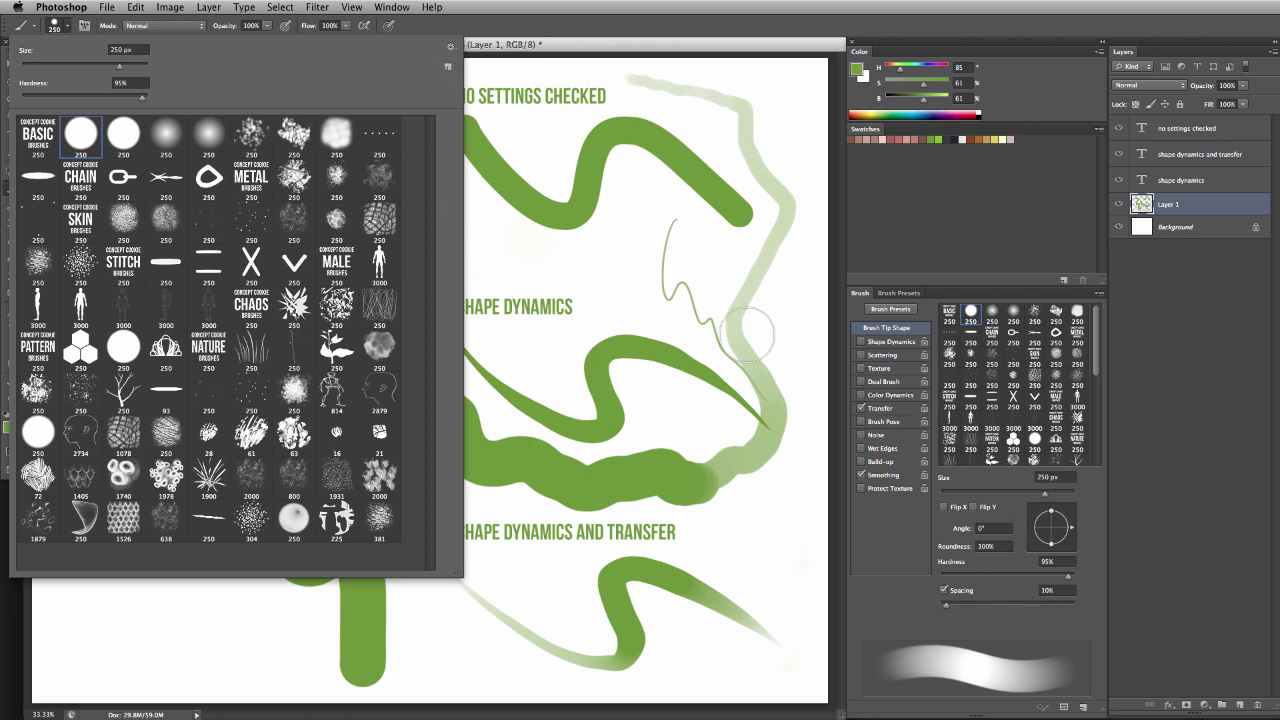
left_click(448, 68)
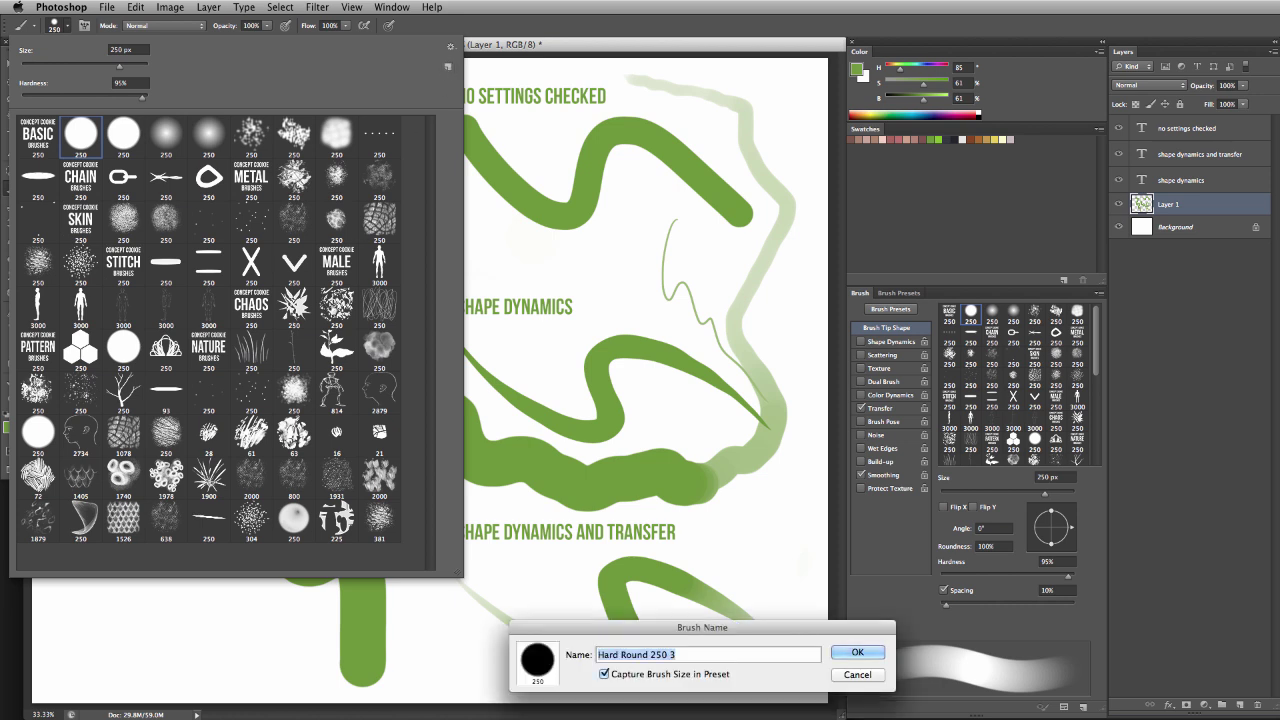
left_click(838, 651)
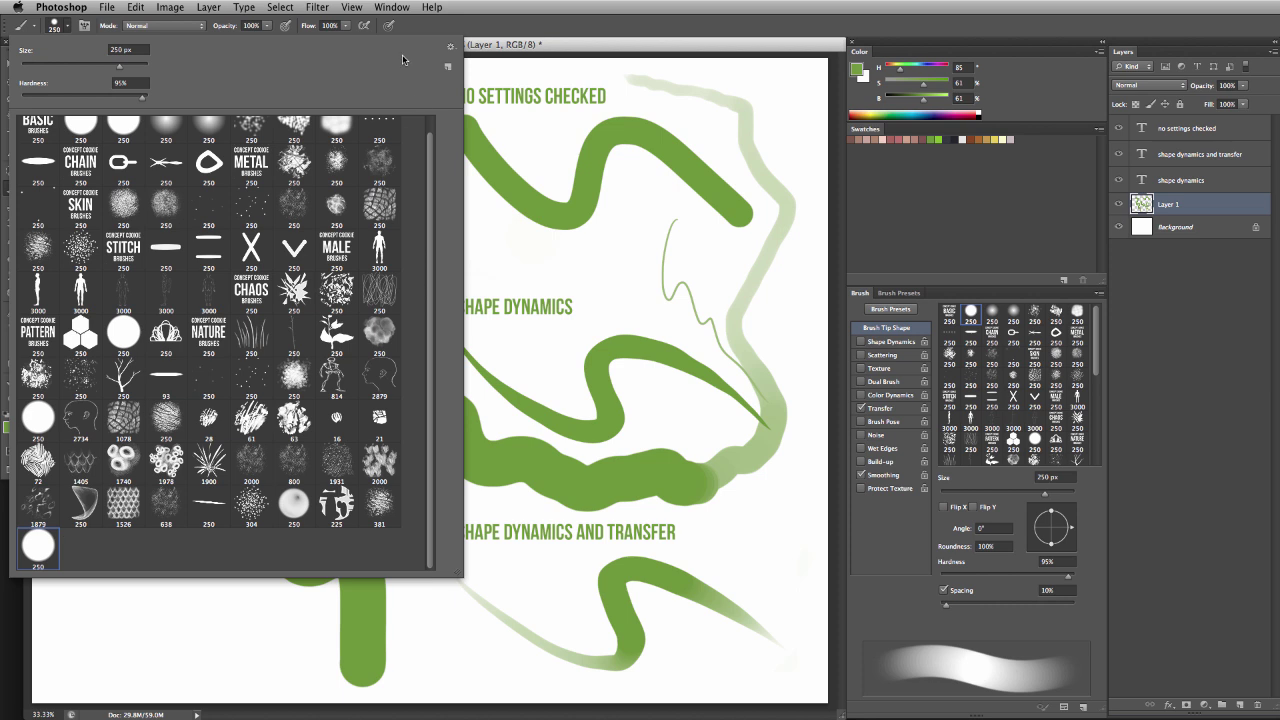
left_click(451, 48)
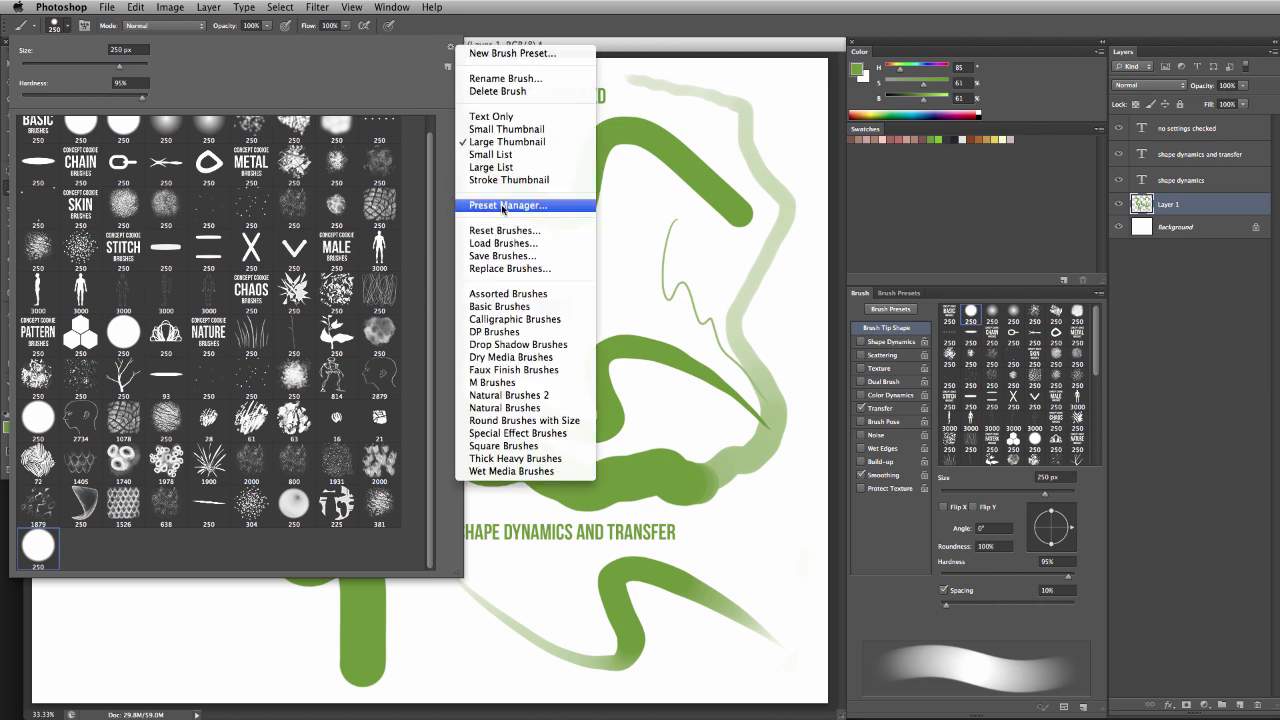
left_click(385, 72)
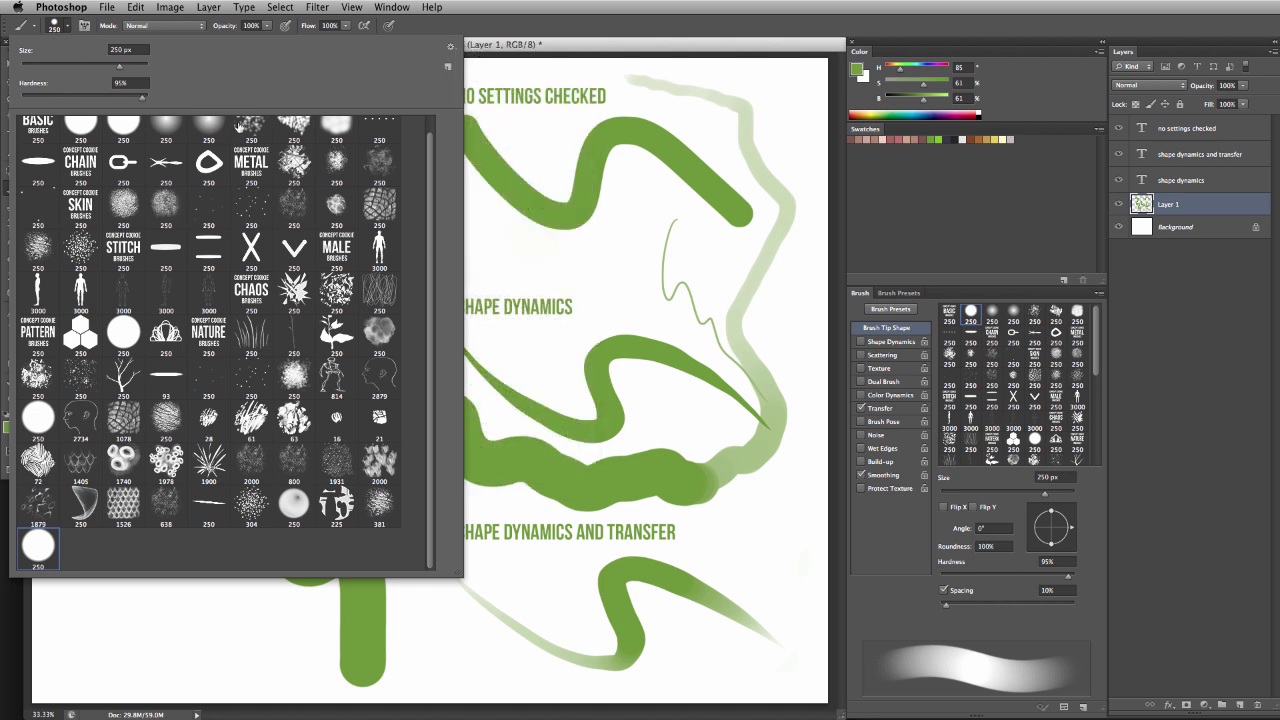
Step: Hide Layer 1 and the three text label layers, and add a new empty layer
left_click(687, 371)
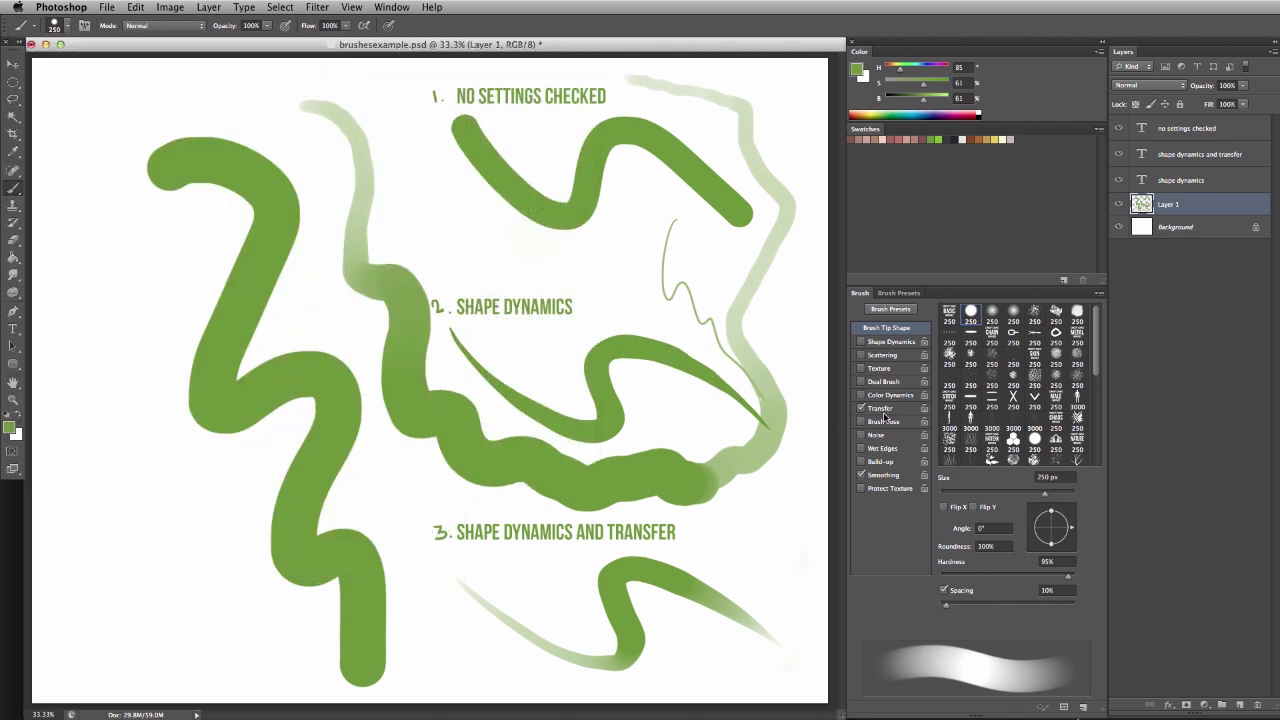
left_click(1119, 205)
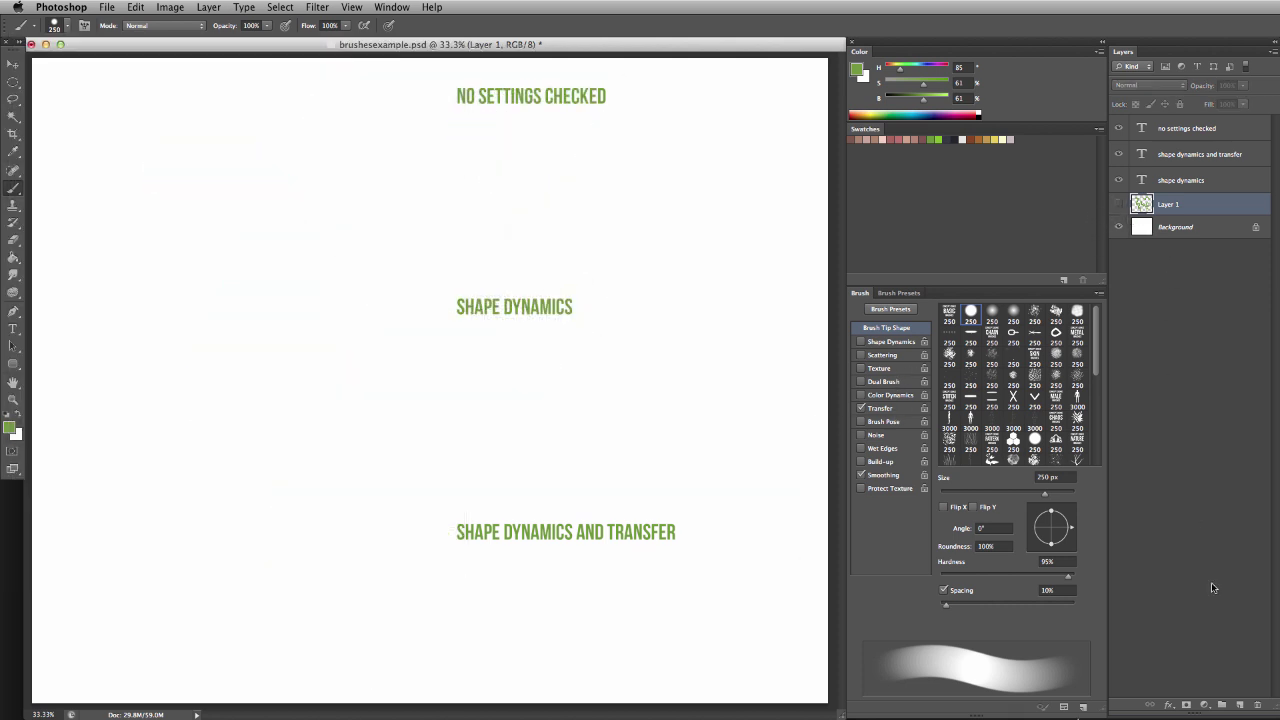
left_click(1240, 704)
left_click_drag(1118, 163, 1119, 128)
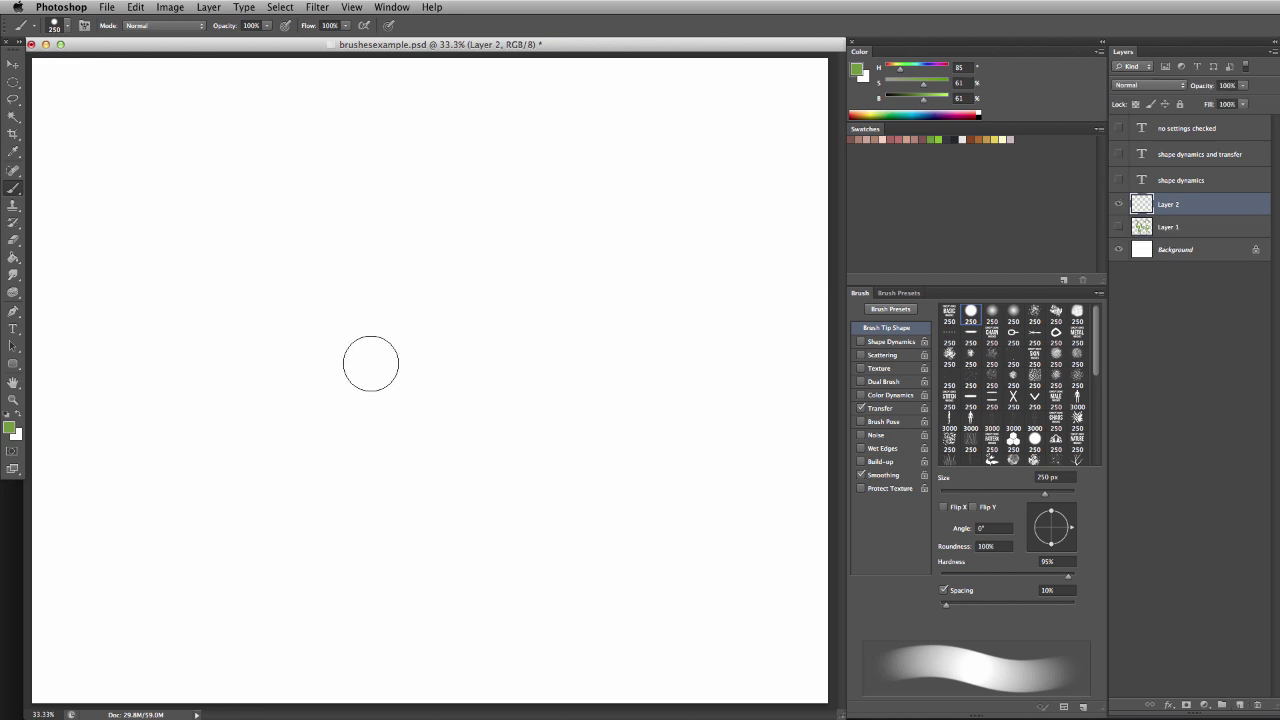
Step: Lower the brush Spacing to 6%, testing and undoing a stroke after each change
mouse_move(405, 258)
left_mouse_down()
mouse_move(496, 360)
mouse_move(646, 480)
mouse_move(375, 548)
left_mouse_up()
key("super+z")
left_click_drag(948, 603, 953, 601)
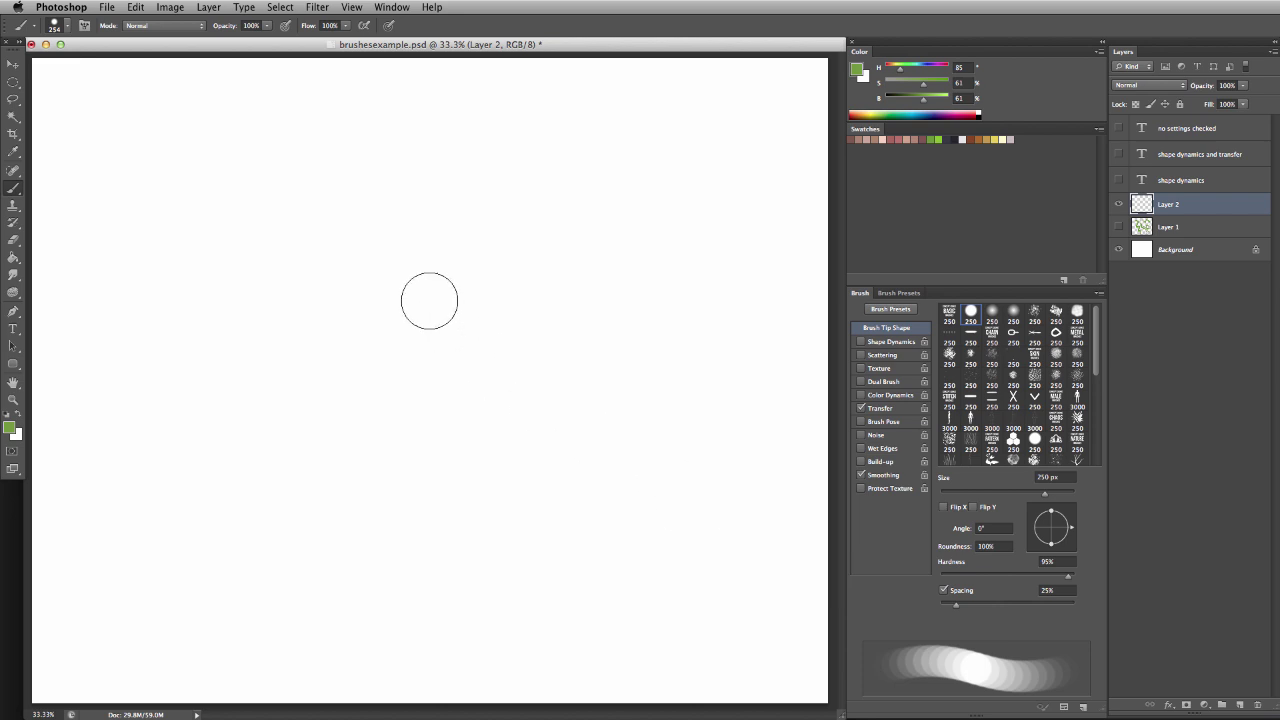
mouse_move(435, 230)
left_mouse_down()
mouse_move(494, 277)
mouse_move(523, 406)
mouse_move(611, 504)
mouse_move(683, 392)
mouse_move(625, 192)
mouse_move(507, 134)
mouse_move(411, 138)
mouse_move(346, 187)
mouse_move(320, 305)
mouse_move(361, 382)
mouse_move(421, 446)
mouse_move(460, 561)
mouse_move(520, 592)
mouse_move(625, 604)
left_mouse_up()
key("super+z")
left_click_drag(957, 605, 952, 604)
left_click_drag(950, 605, 943, 605)
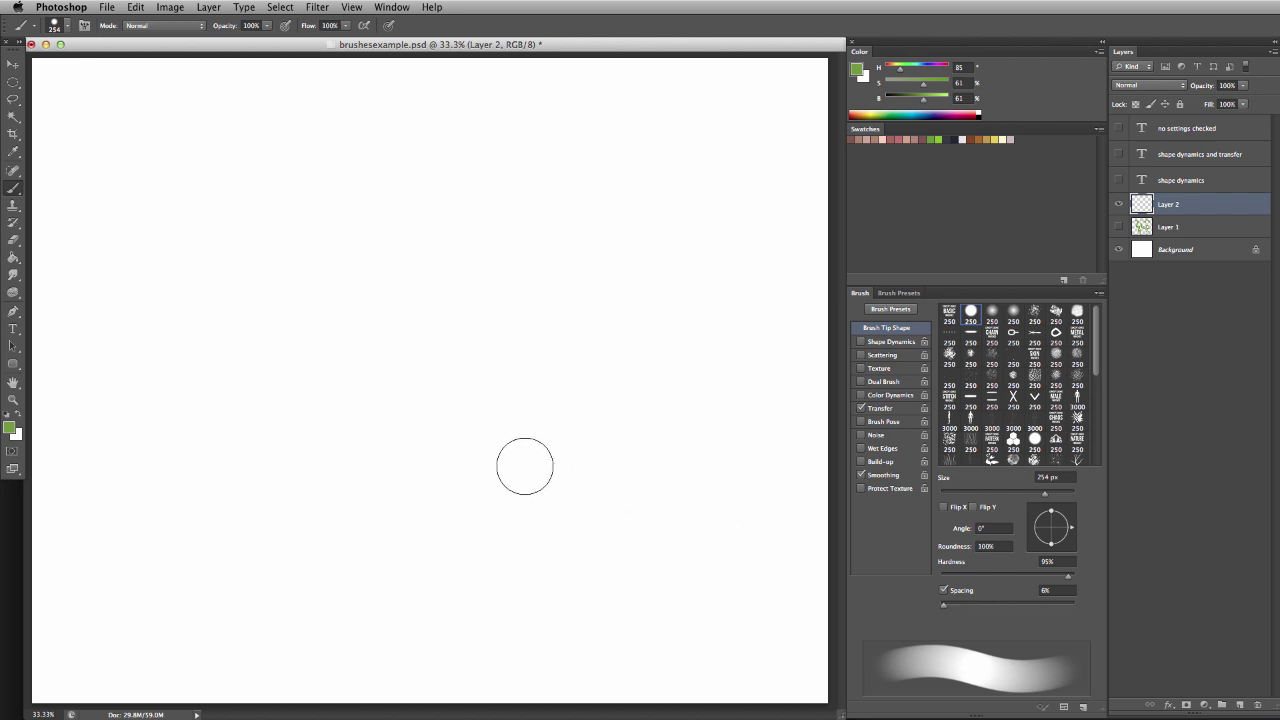
mouse_move(508, 474)
left_mouse_down()
mouse_move(477, 320)
mouse_move(676, 573)
mouse_move(706, 560)
left_mouse_up()
key("super+z")
Step: Resize the brush with the bracket keys, then drag on canvas to set 488 px and 100% hardness
left_click(66, 24)
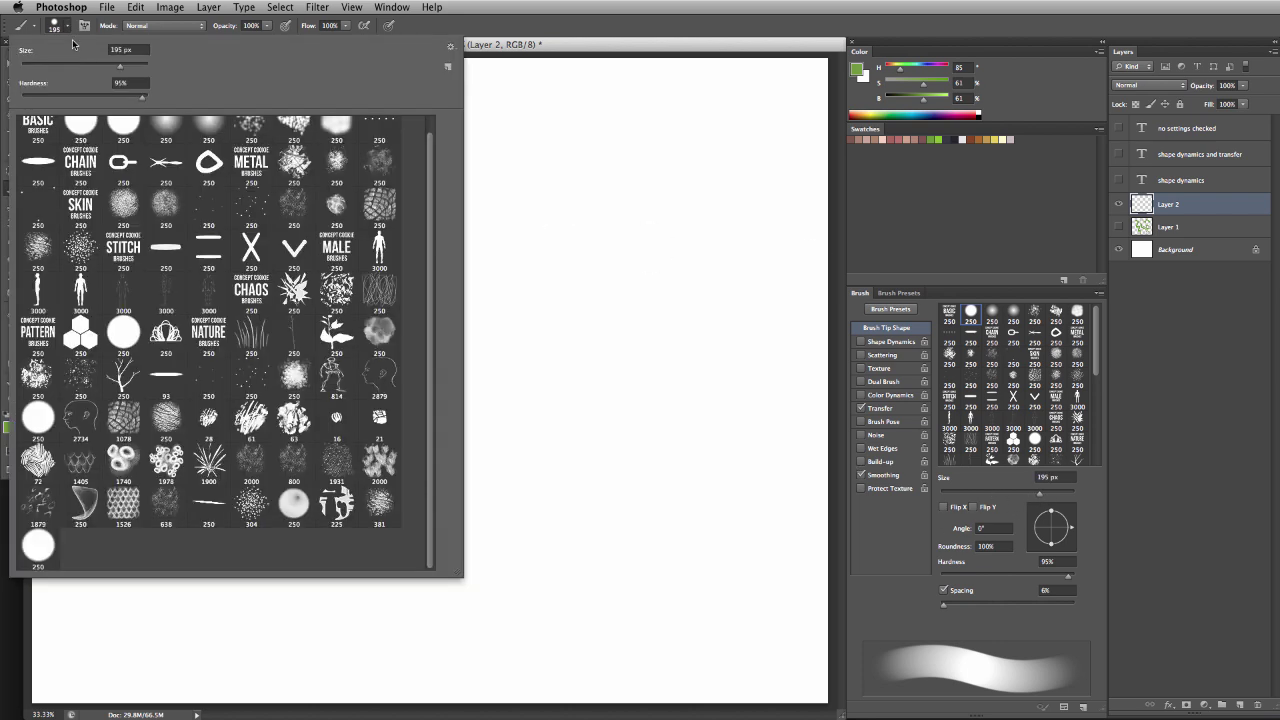
left_click(583, 314)
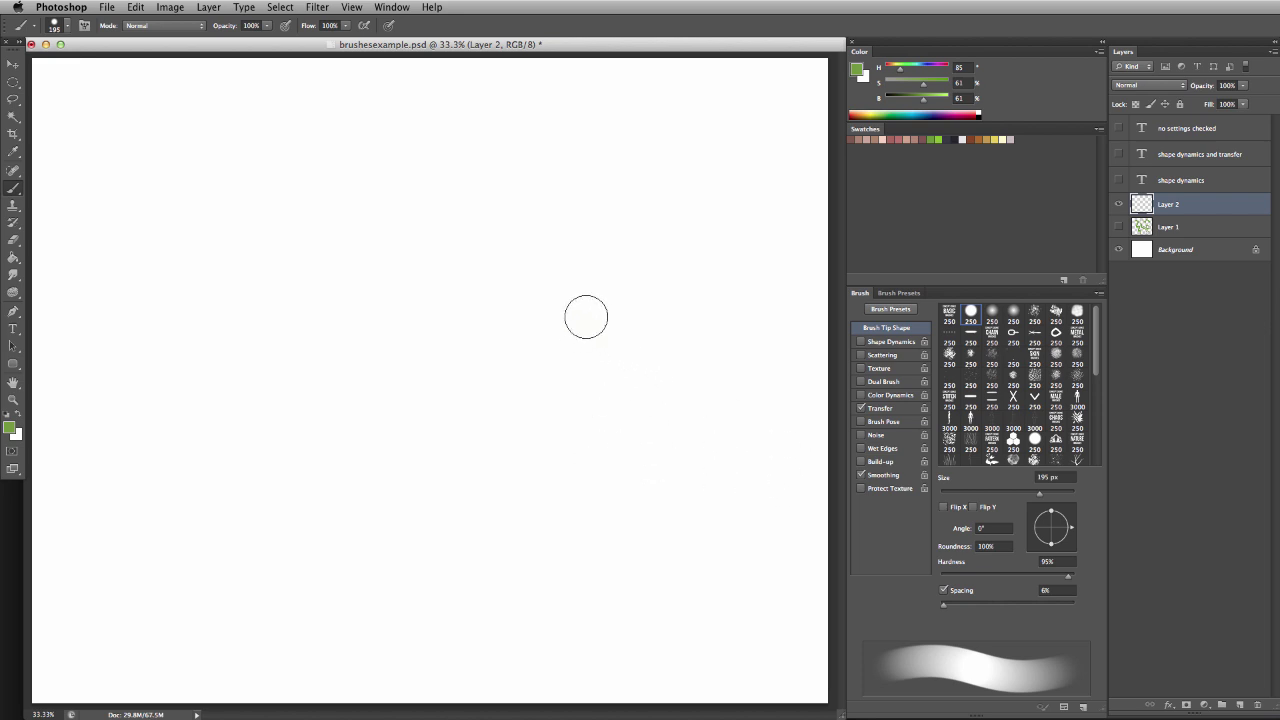
key("bracketright")
key("bracketright")
key("bracketright")
key("bracketright")
key("bracketright")
key("bracketright")
key("bracketright")
key("bracketright")
key("bracketright")
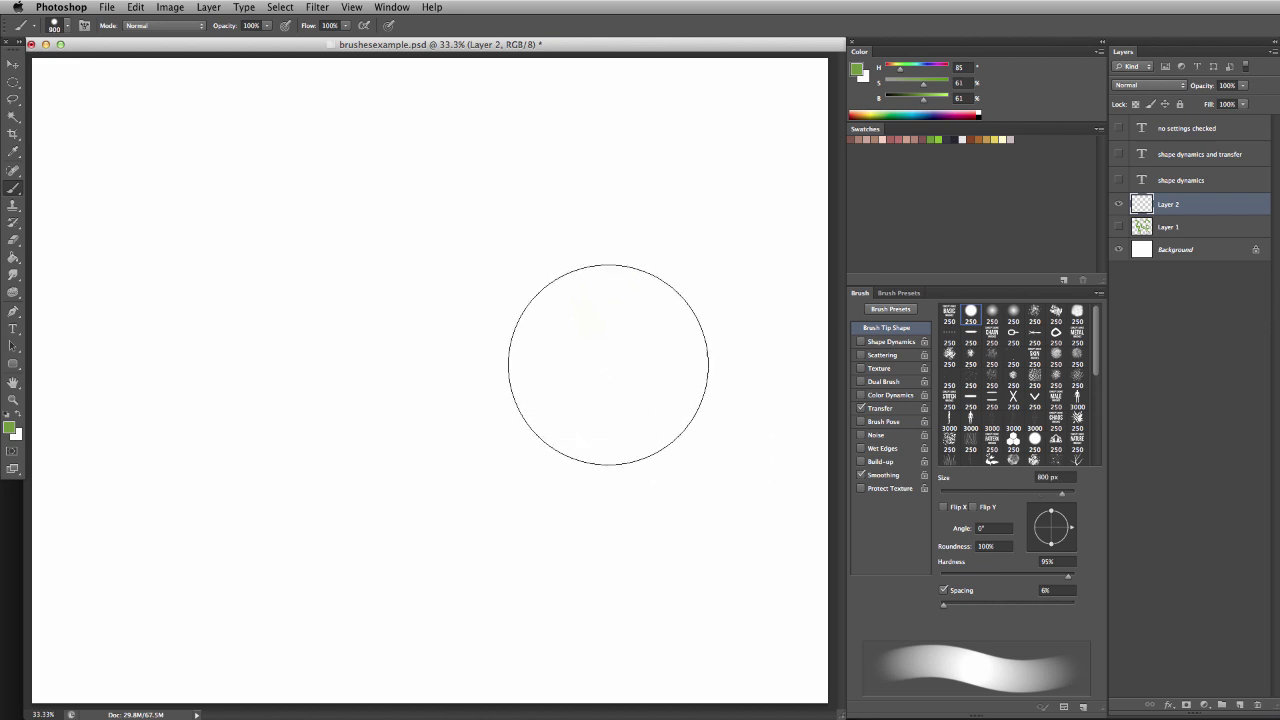
key("bracketleft")
key("bracketleft")
key("bracketleft")
key("bracketleft")
key("bracketleft")
key("bracketleft")
key("bracketleft")
key("bracketleft")
key("bracketleft")
key("bracketleft")
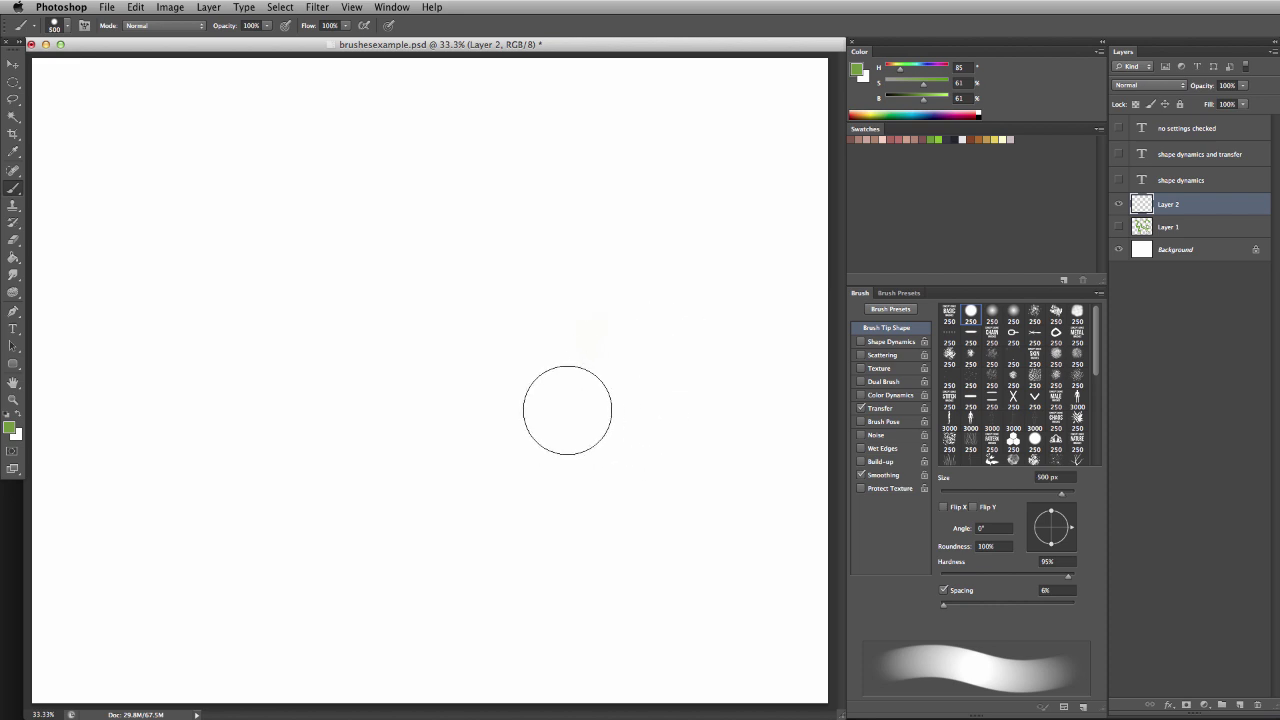
key("bracketright")
key("bracketright")
key("bracketright")
key("bracketright")
key("bracketright")
key("bracketright")
key("bracketright")
key("bracketright")
key("bracketright")
key("bracketright")
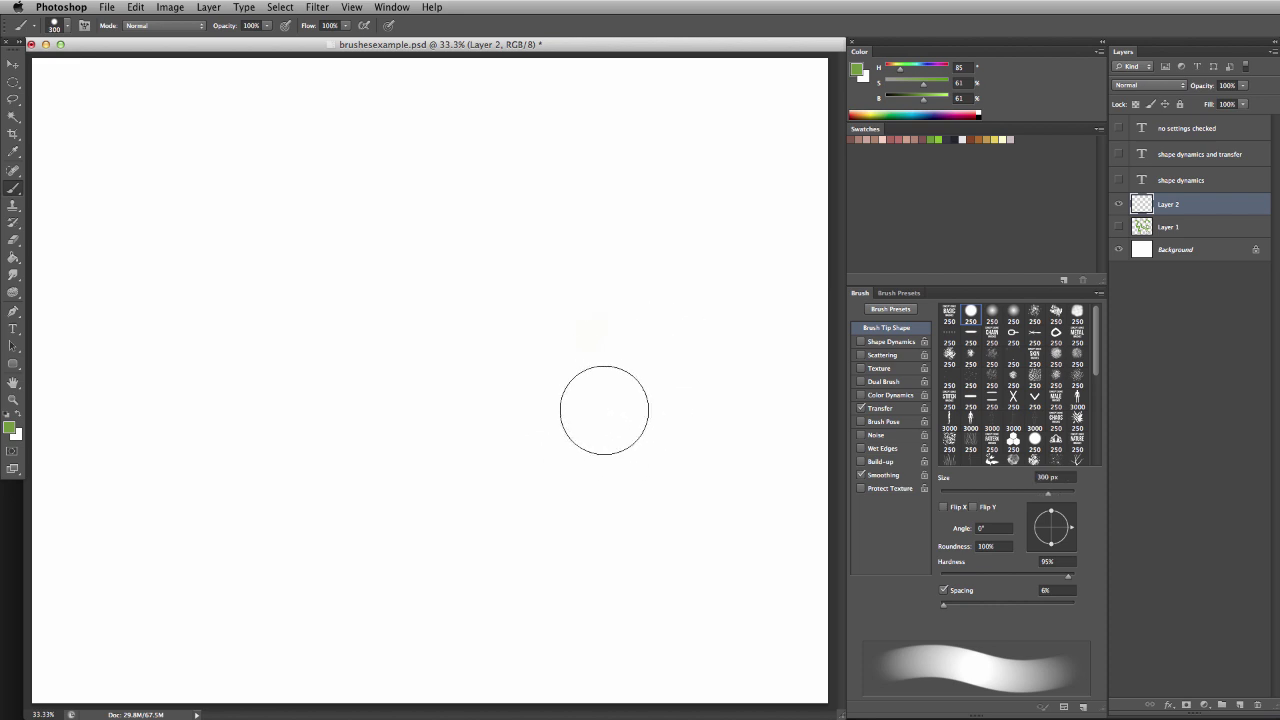
key("bracketright")
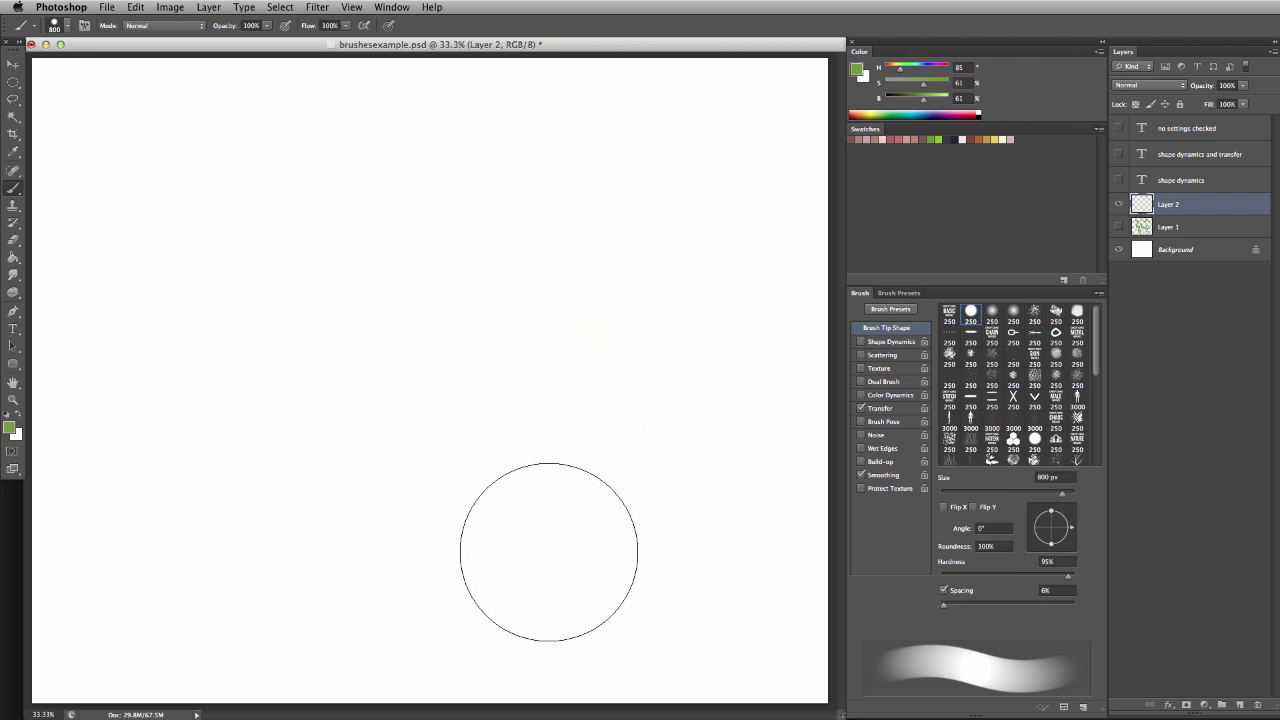
mouse_move(506, 351)
left_mouse_down()
mouse_move(618, 352)
mouse_move(454, 358)
mouse_move(600, 360)
mouse_move(551, 363)
mouse_move(548, 87)
left_mouse_up()
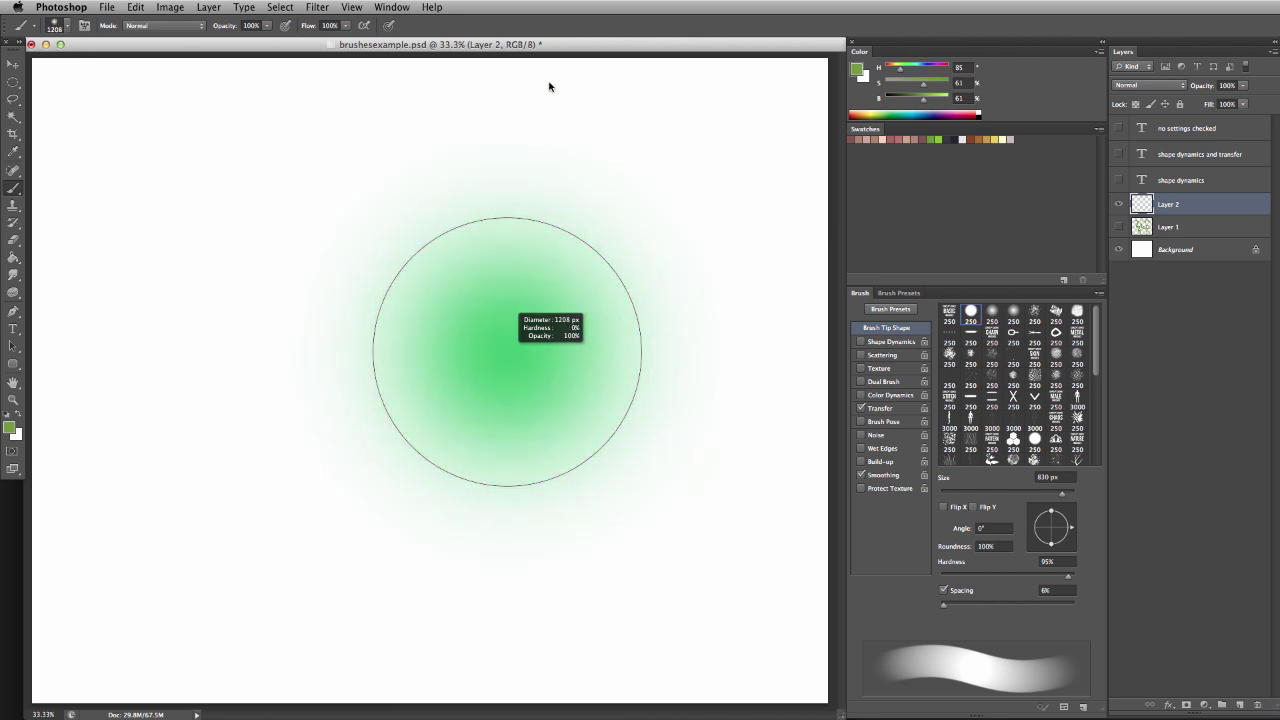
mouse_move(541, 200)
left_mouse_down()
mouse_move(526, 463)
mouse_move(535, 420)
mouse_move(563, 457)
mouse_move(503, 457)
mouse_move(489, 436)
mouse_move(434, 429)
mouse_move(533, 433)
mouse_move(548, 436)
mouse_move(446, 443)
mouse_move(430, 432)
left_mouse_up()
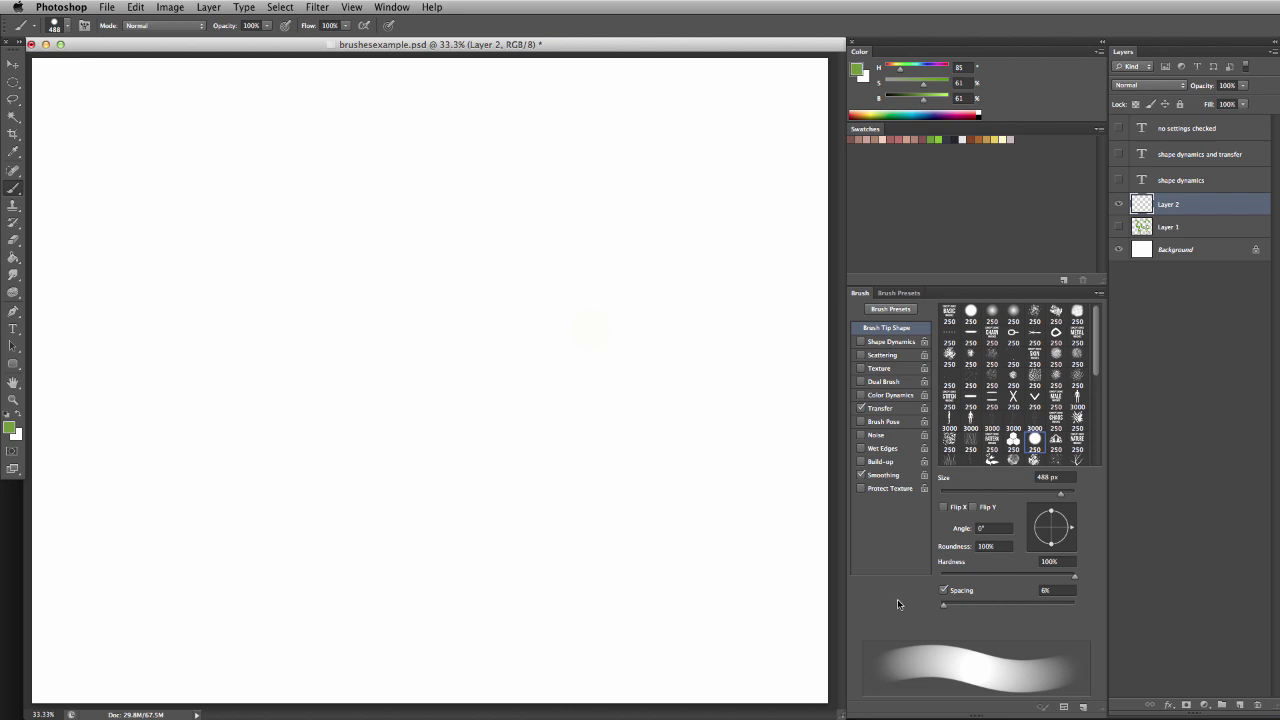
key("b")
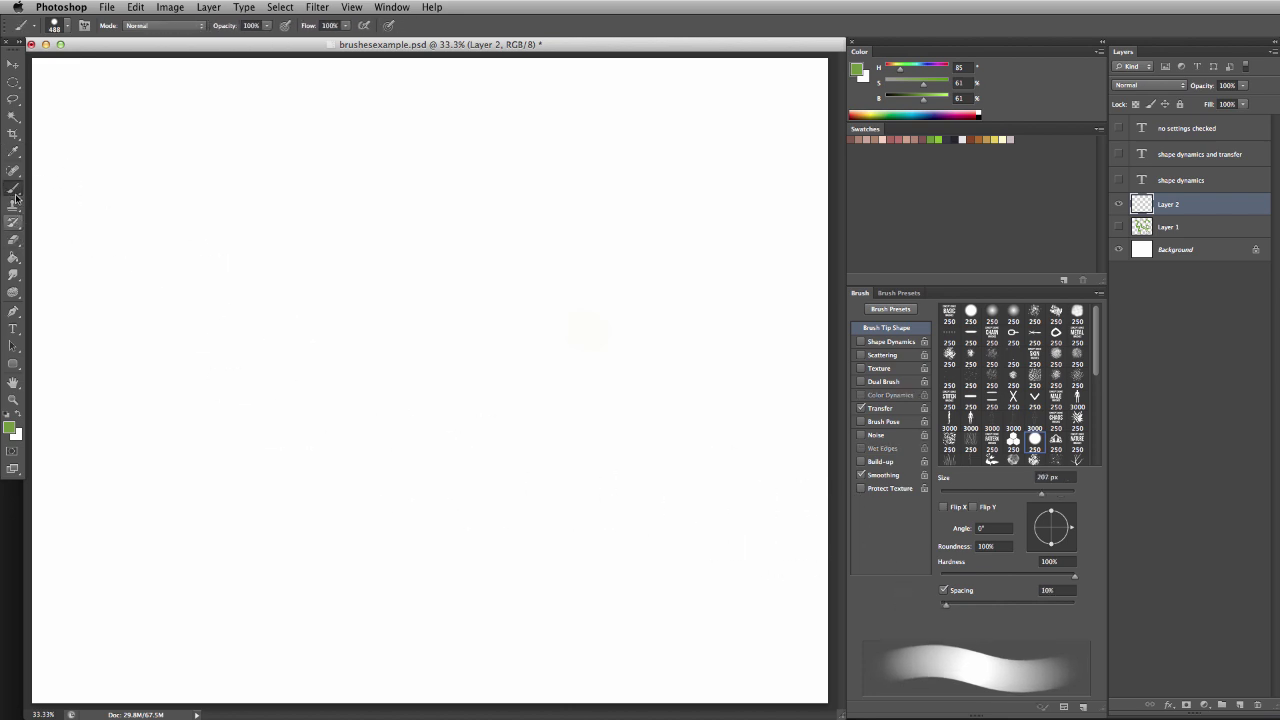
left_click(13, 240)
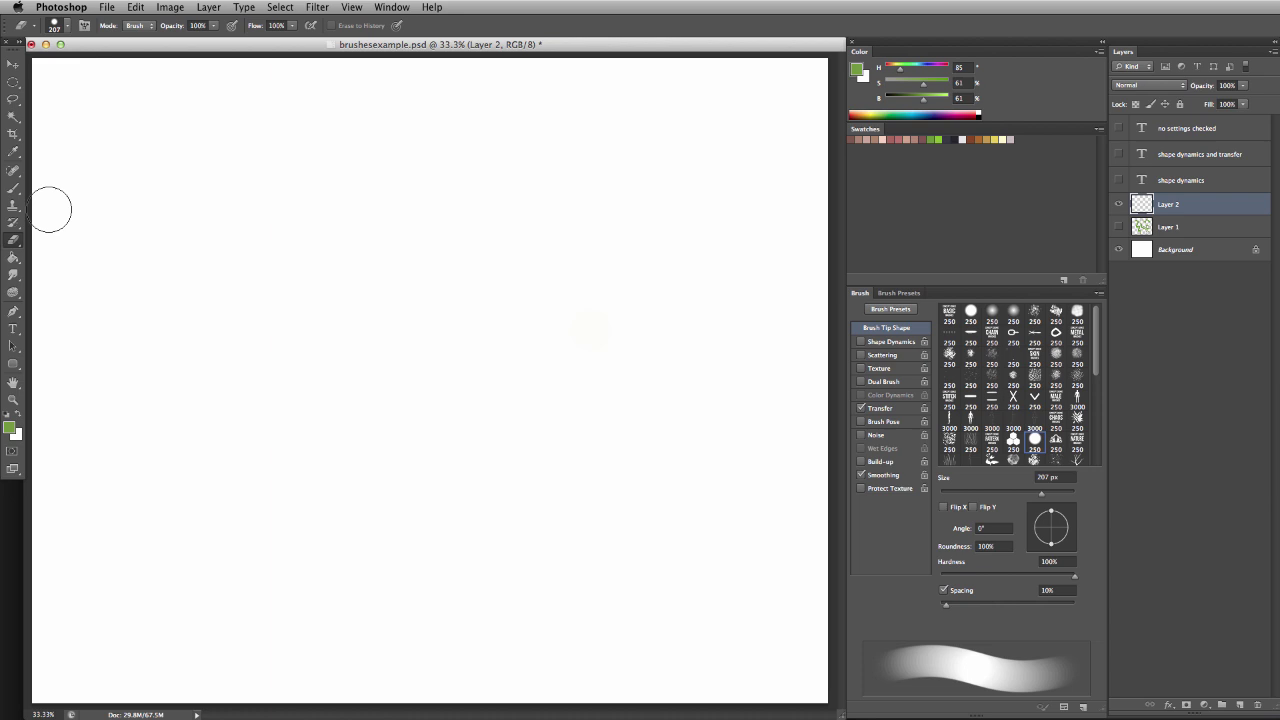
left_click(13, 187)
left_click(13, 240)
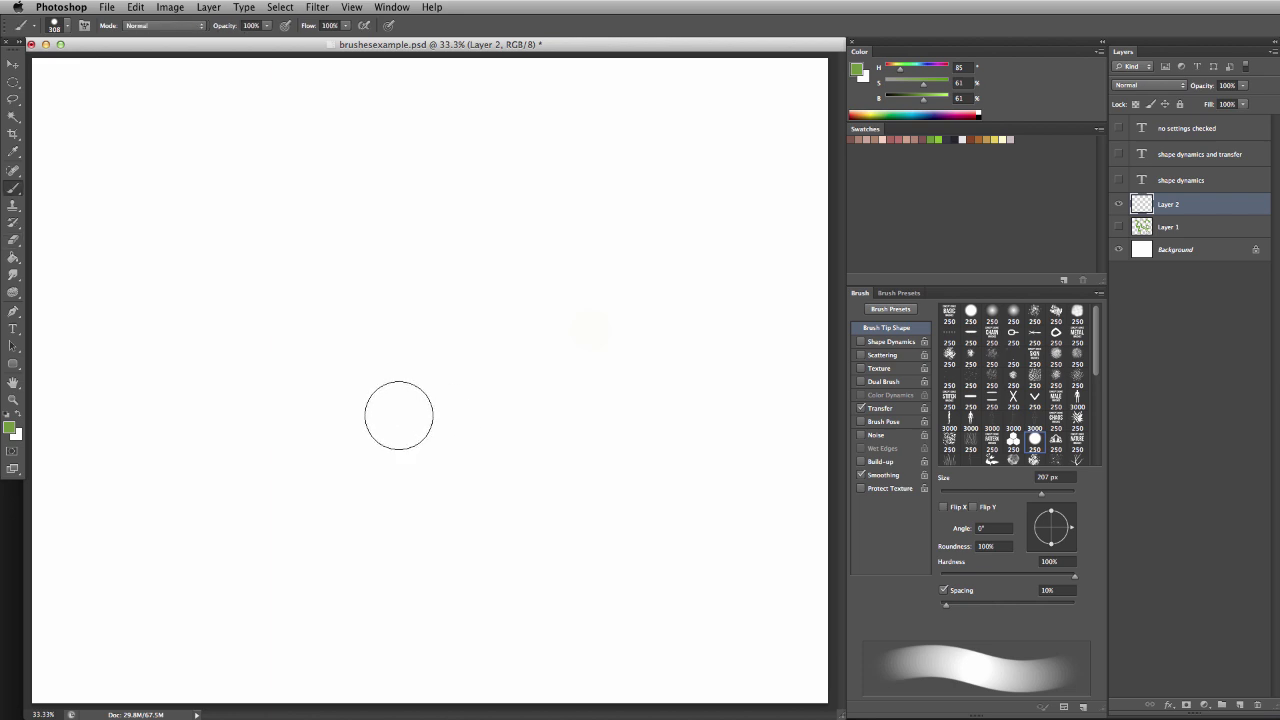
Step: Paint broad diagonal green strokes, then erase diagonal bands leaving a green triangle in the middle
mouse_move(443, 191)
left_mouse_down()
mouse_move(354, 316)
mouse_move(428, 286)
mouse_move(465, 253)
mouse_move(480, 308)
mouse_move(474, 390)
mouse_move(509, 401)
mouse_move(508, 467)
mouse_move(546, 477)
mouse_move(581, 463)
mouse_move(563, 551)
left_mouse_up()
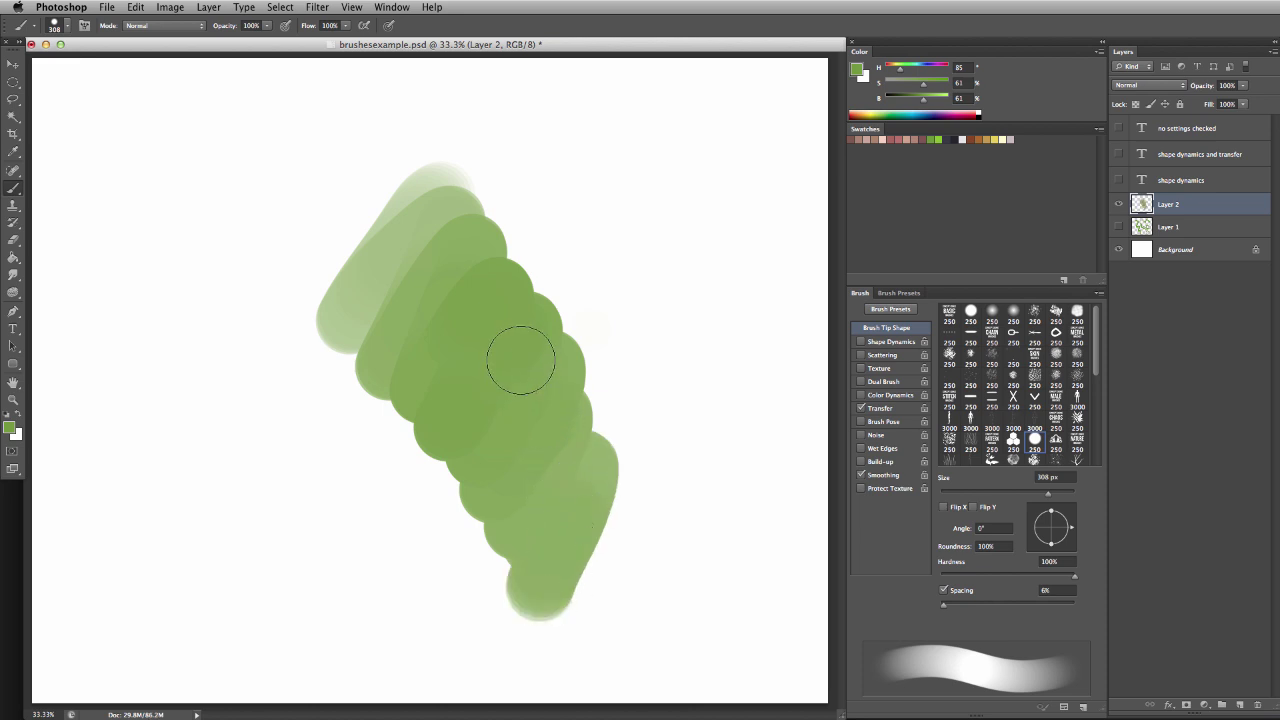
key("e")
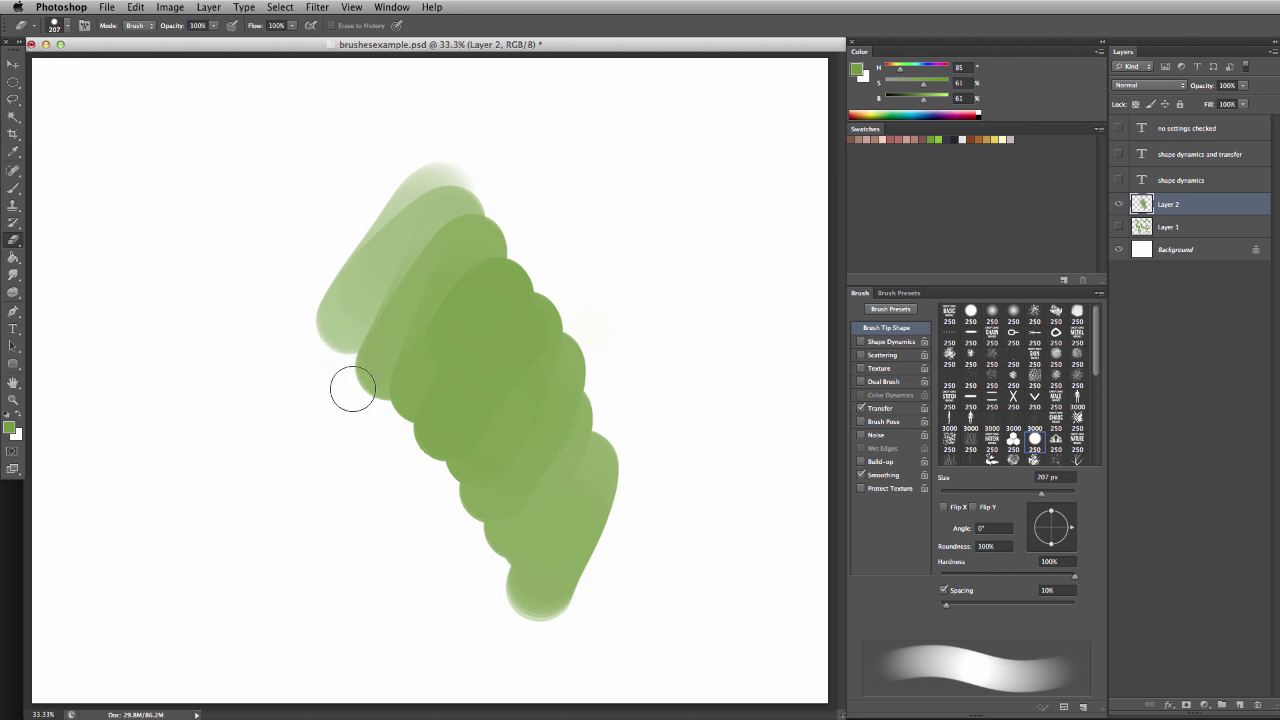
mouse_move(305, 394)
left_mouse_down()
mouse_move(434, 303)
mouse_move(584, 225)
left_mouse_up()
left_click_drag(598, 310, 403, 557)
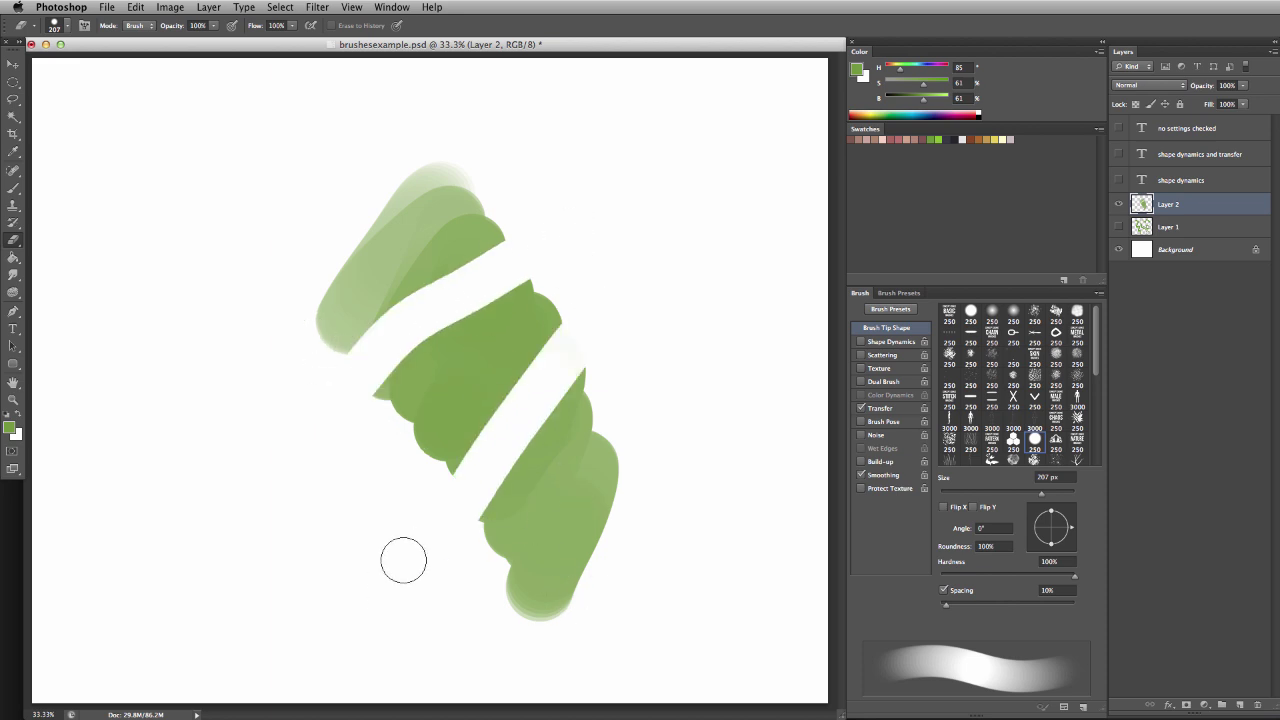
left_click_drag(549, 271, 420, 555)
mouse_move(417, 417)
left_mouse_down()
mouse_move(398, 377)
mouse_move(463, 443)
left_mouse_up()
left_click_drag(538, 286, 466, 468)
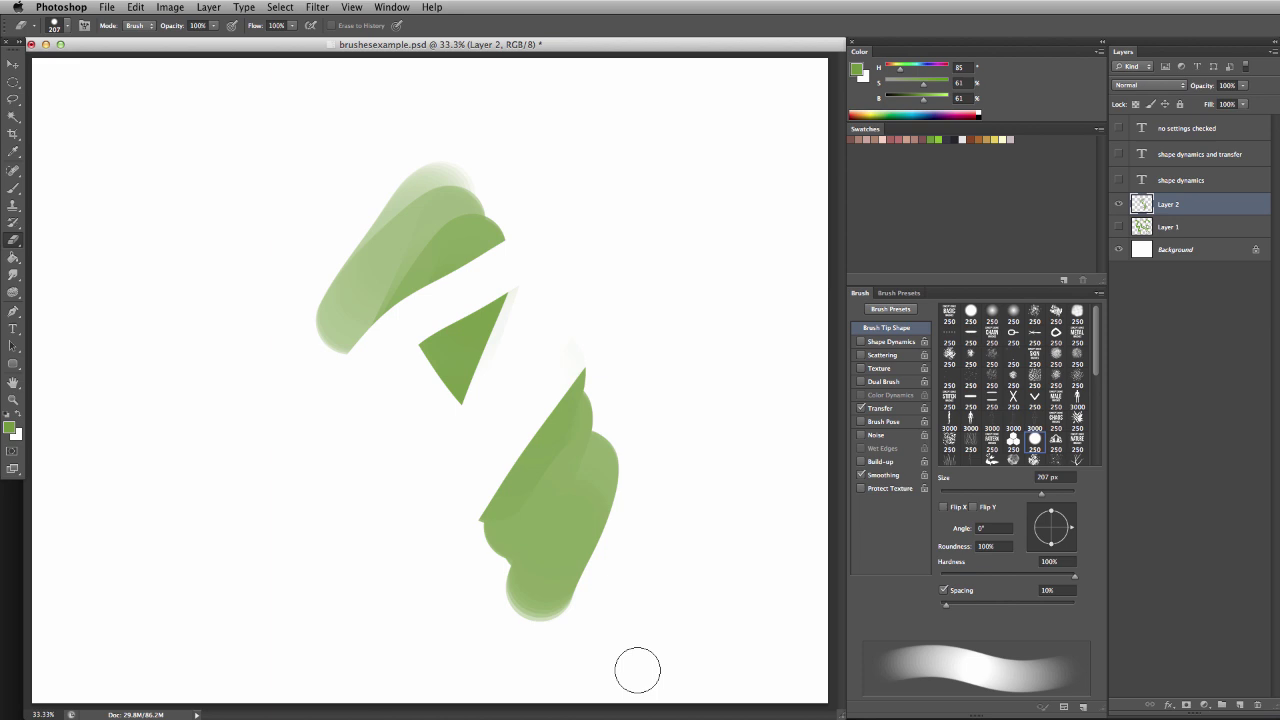
Step: Browse the brush preset picker, then open brushes.jpg from the Dock
left_click(66, 28)
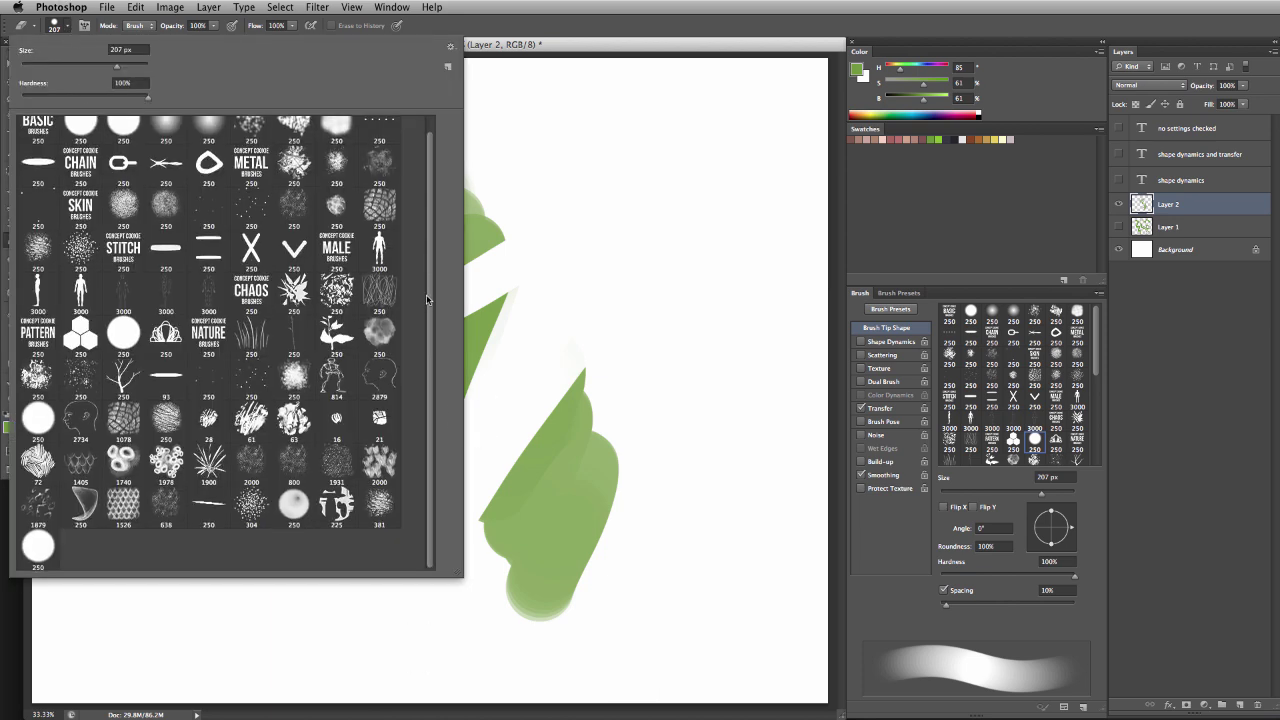
scroll(432, 250, "up", 1)
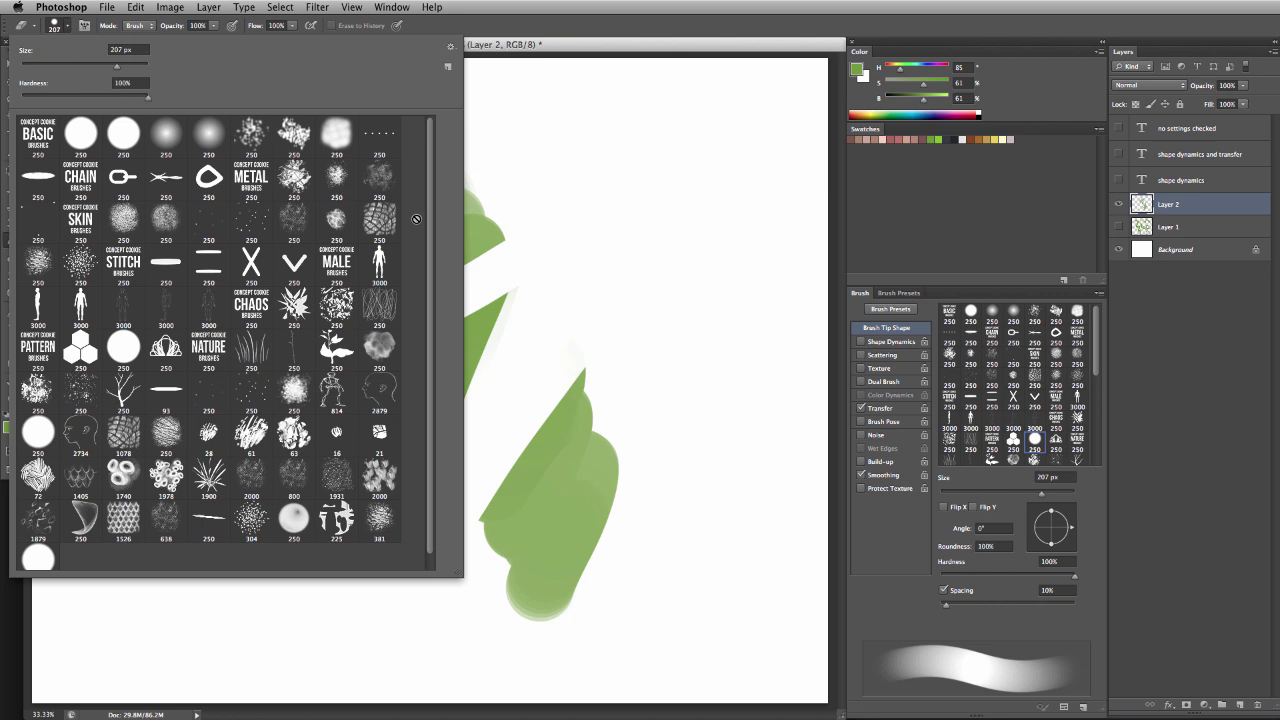
left_click(642, 305)
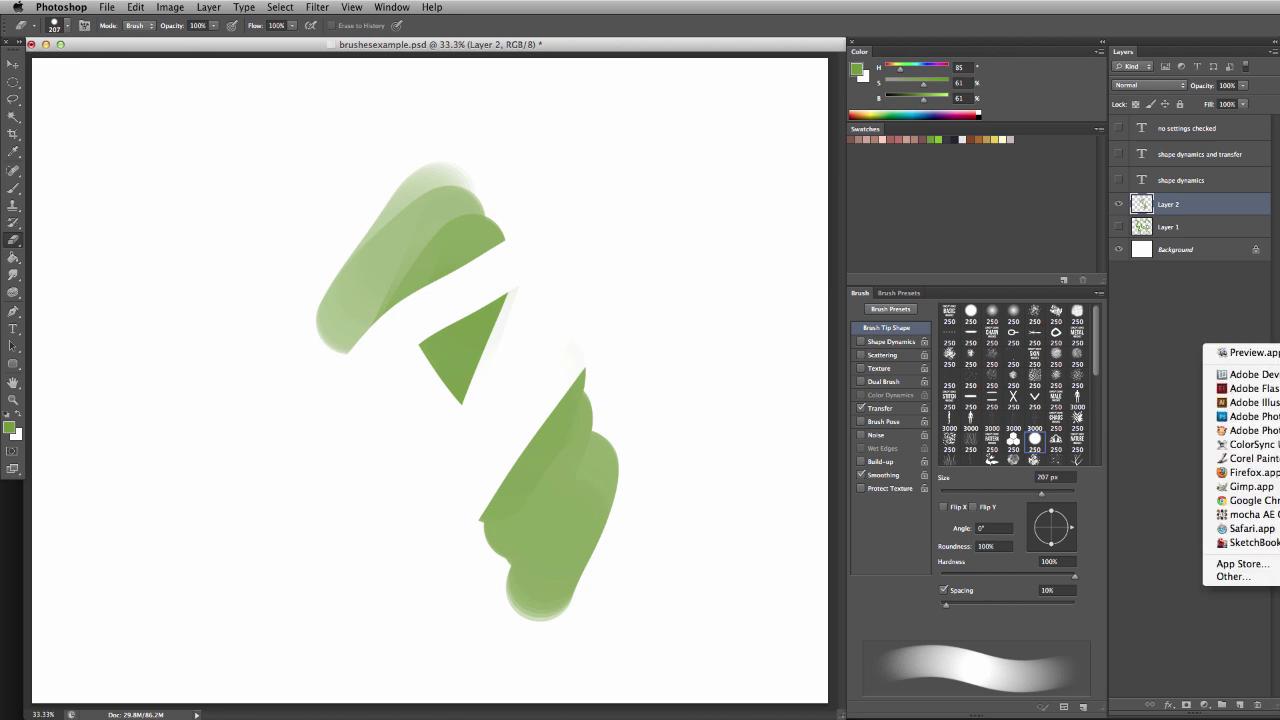
left_click(1250, 430)
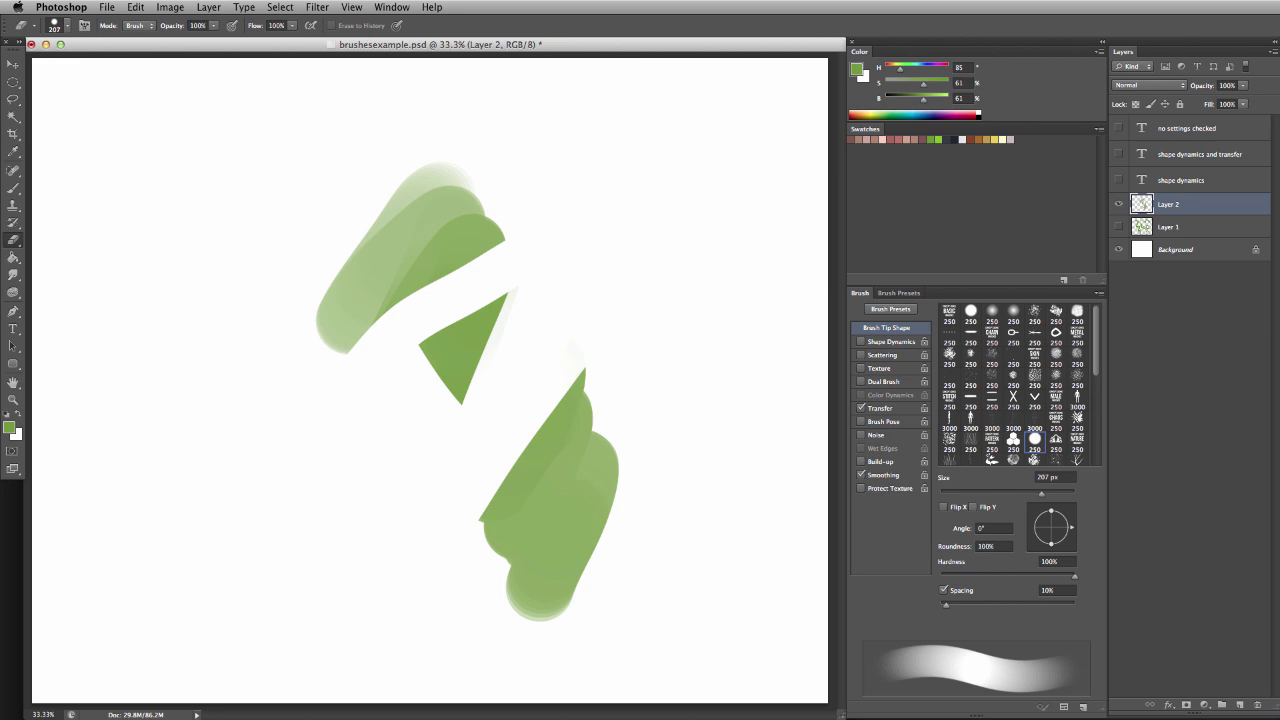